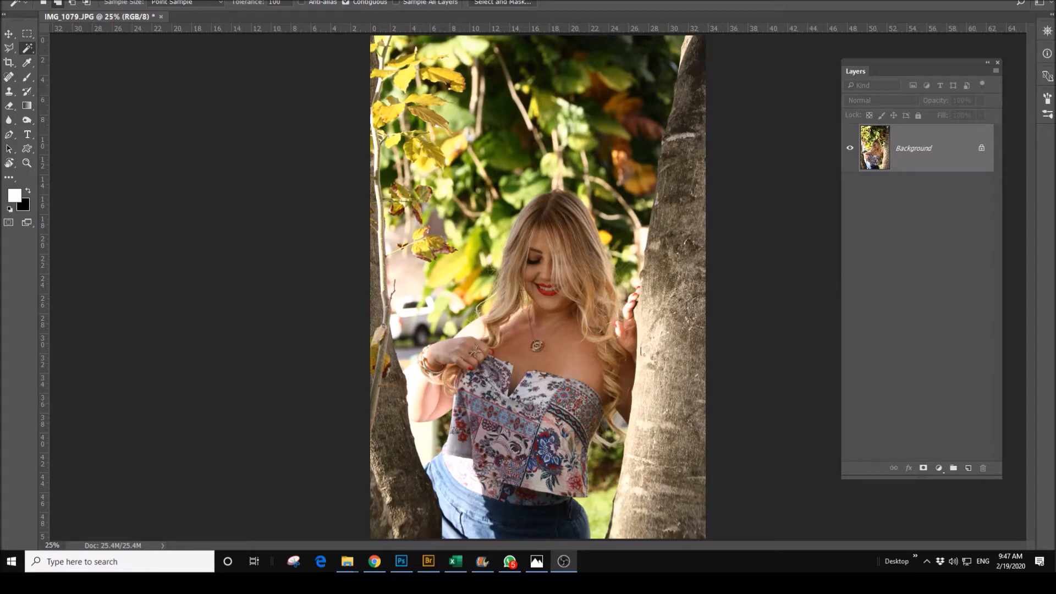
Duplicate the Background layer.
left_click(911, 156)
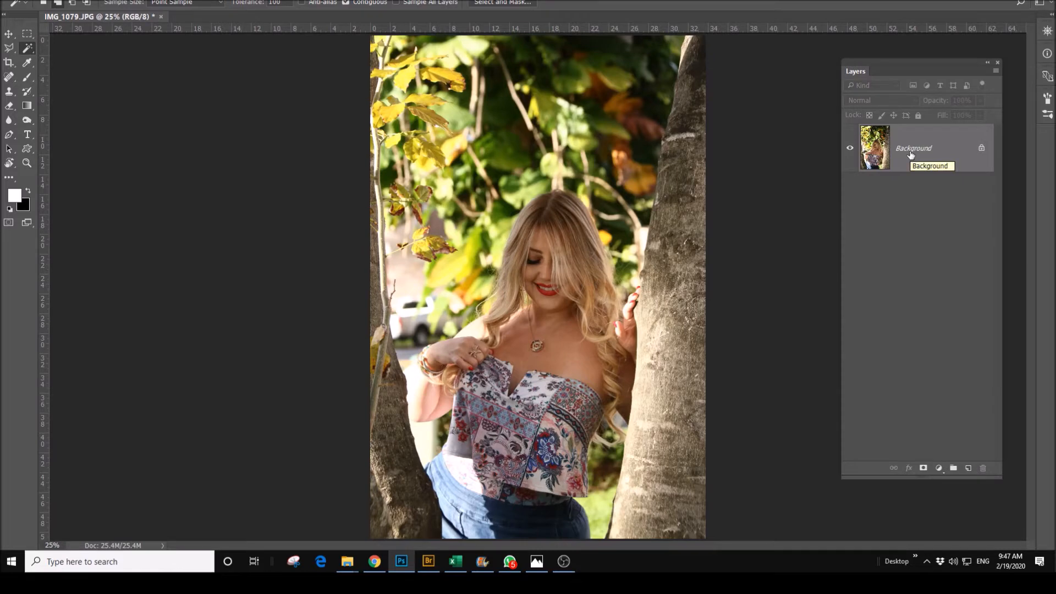
key("ctrl+j")
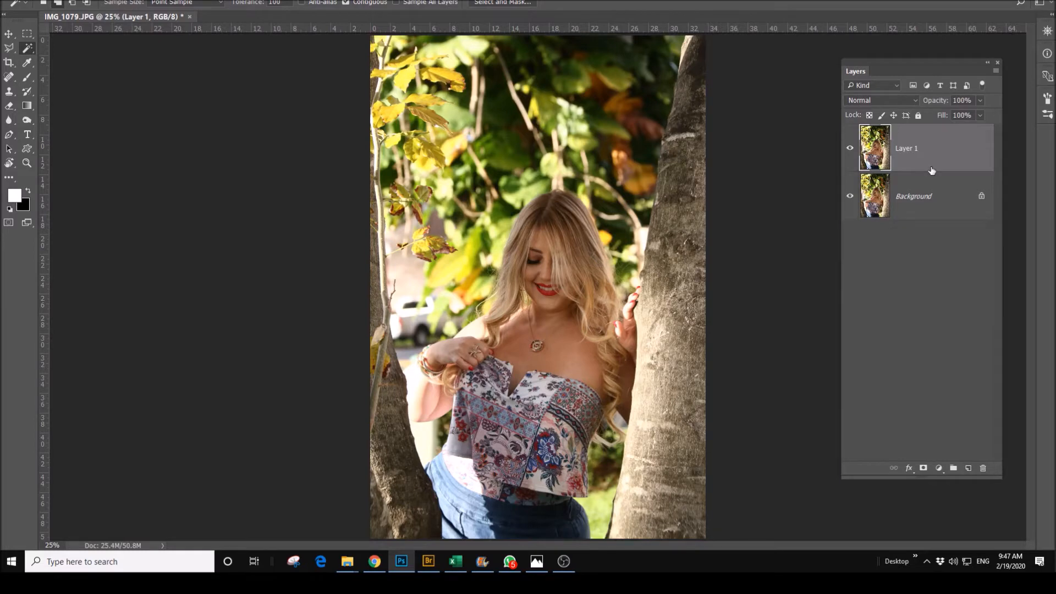
key("ctrl+minus")
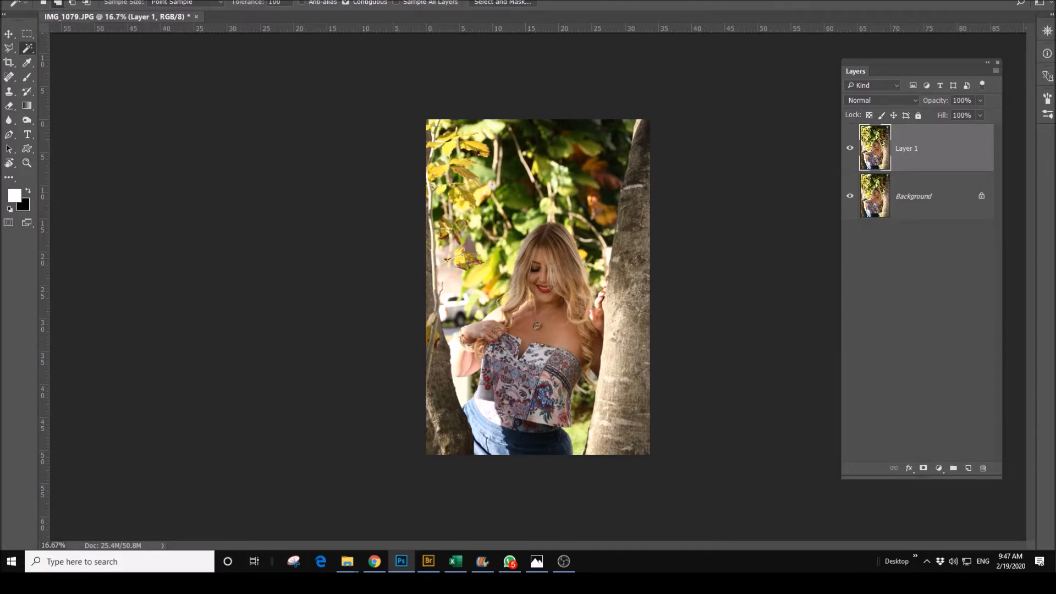
key("alt+i")
key("Escape")
key("alt+e")
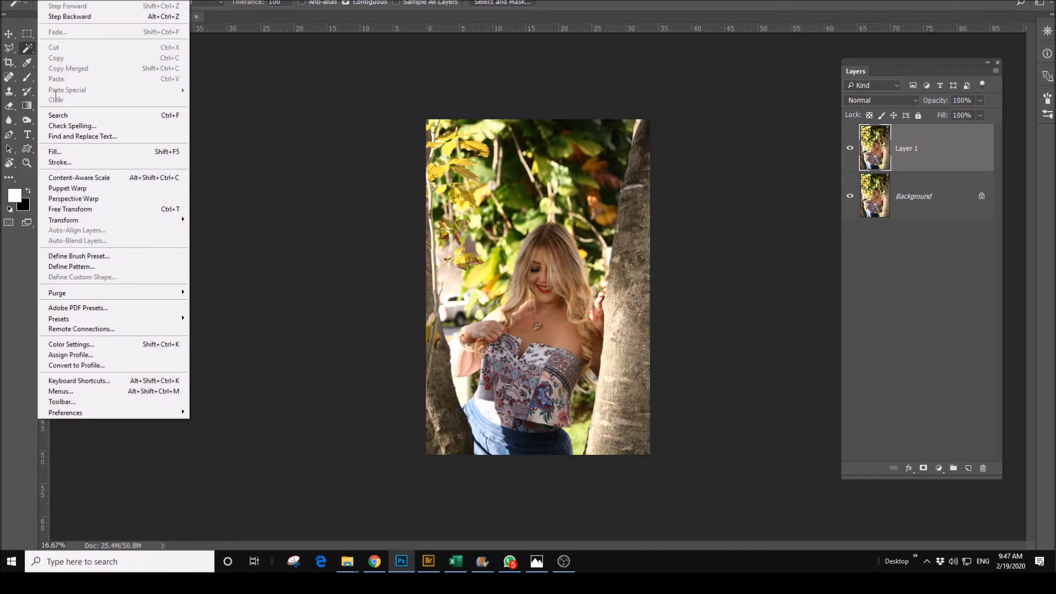
mouse_move(93, 223)
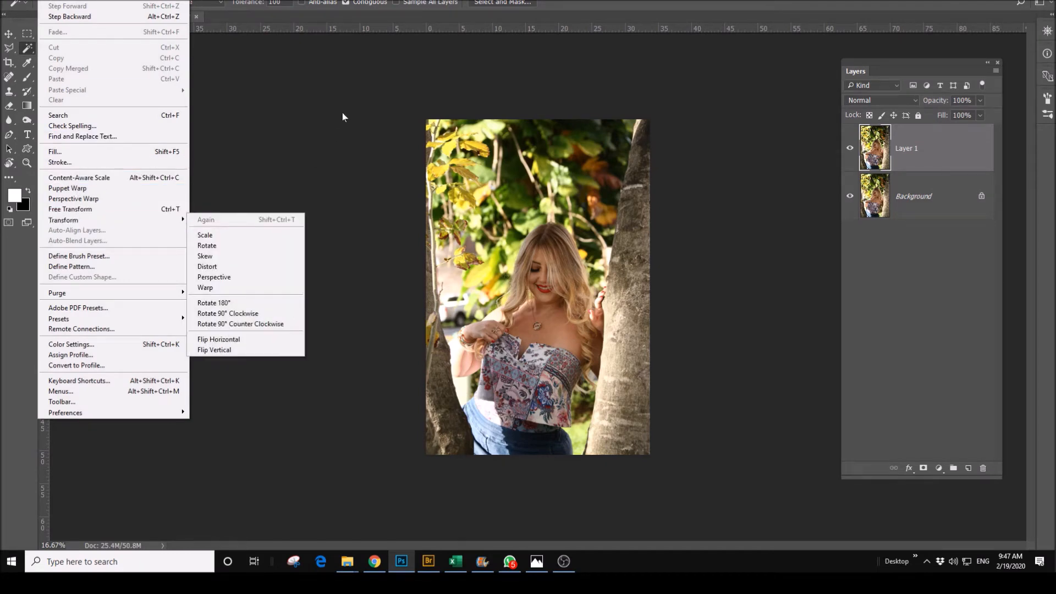
left_click(335, 82)
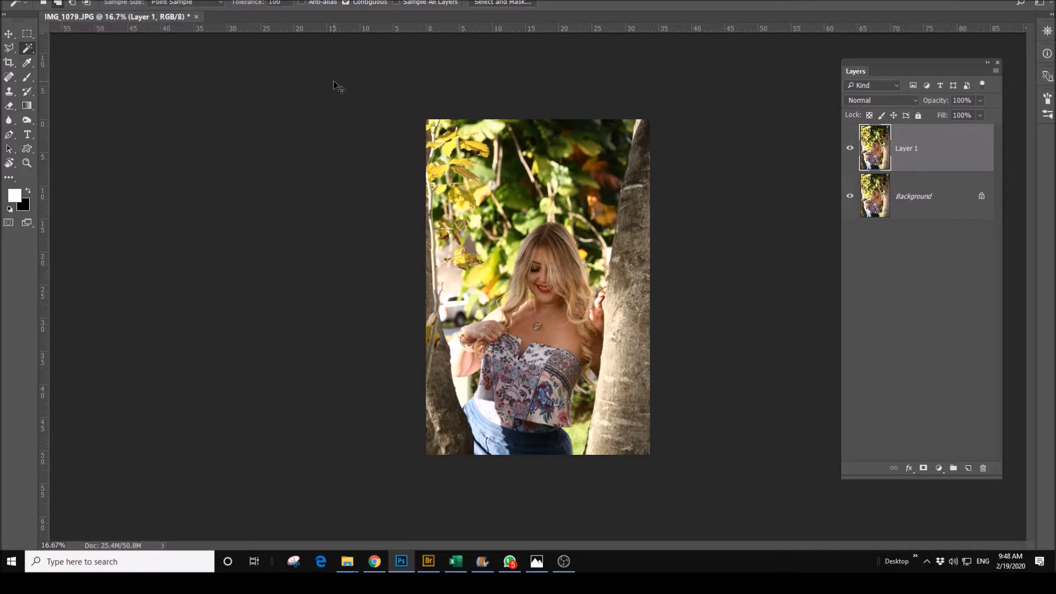
Scale the duplicated layer proportionally to about 132% with Free Transform and reposition it so the woman fills more of the frame.
key("ctrl+t")
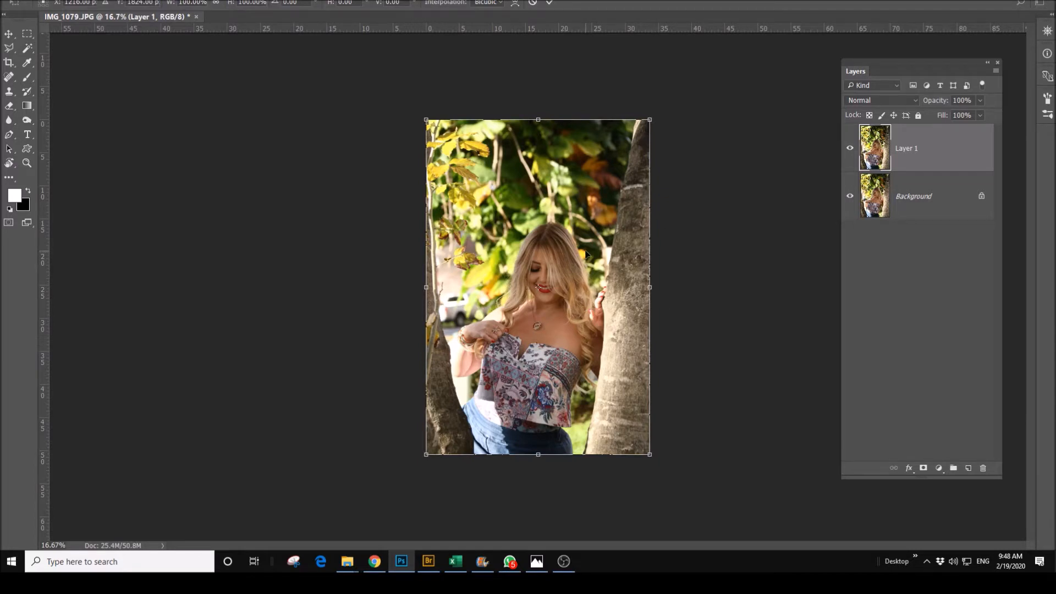
key("ctrl+minus")
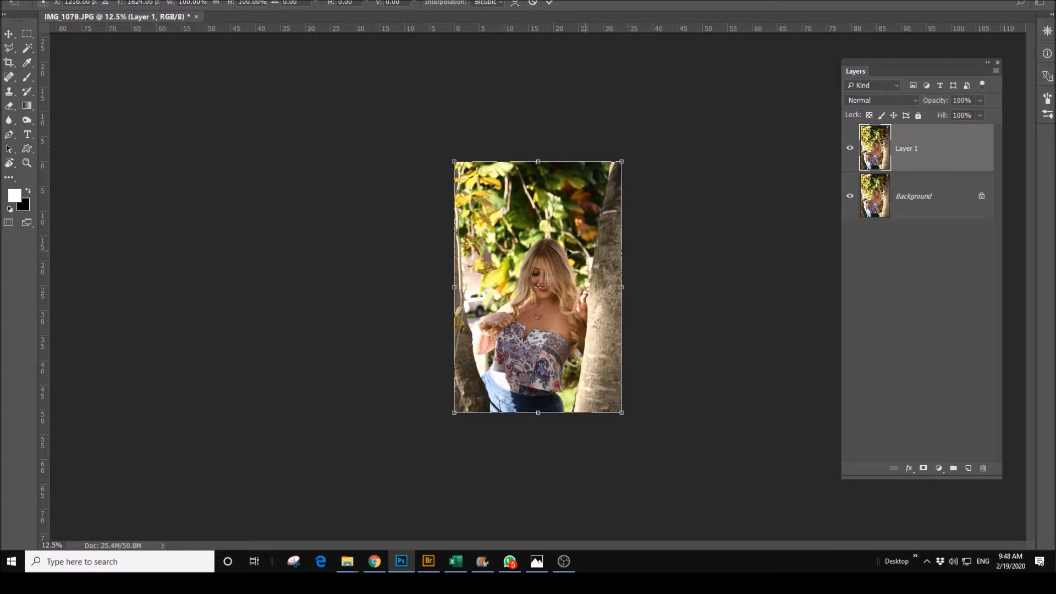
left_click(218, 4)
left_click_drag(621, 162, 666, 107)
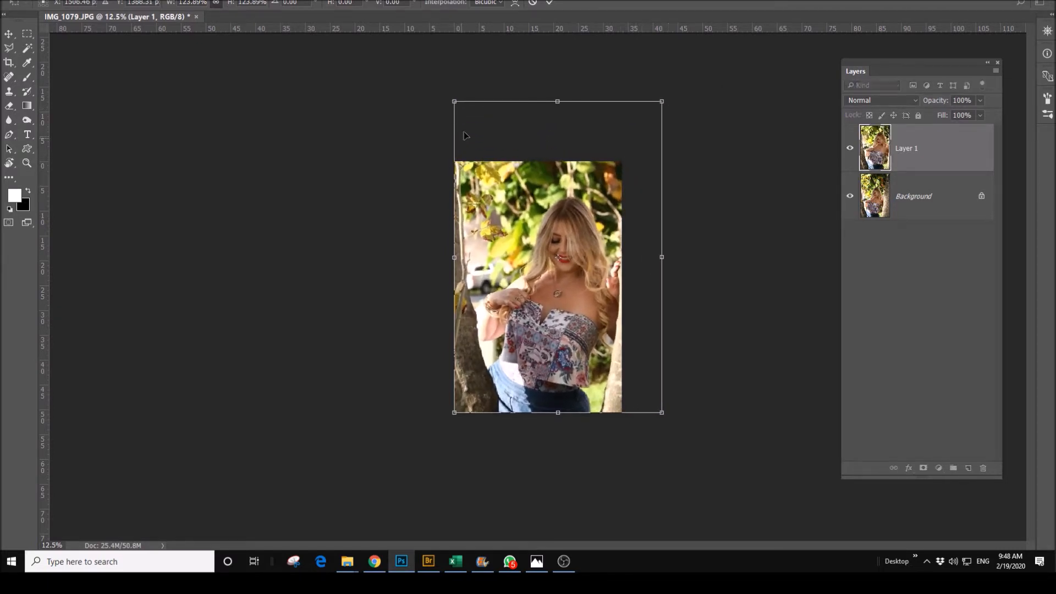
left_click_drag(456, 104, 422, 91)
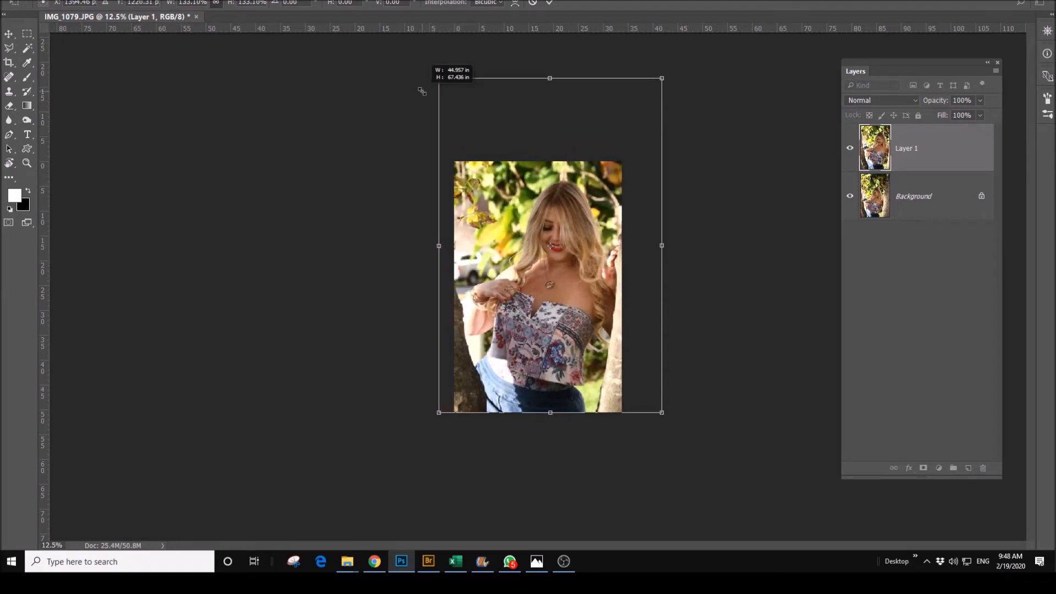
left_click_drag(422, 91, 424, 91)
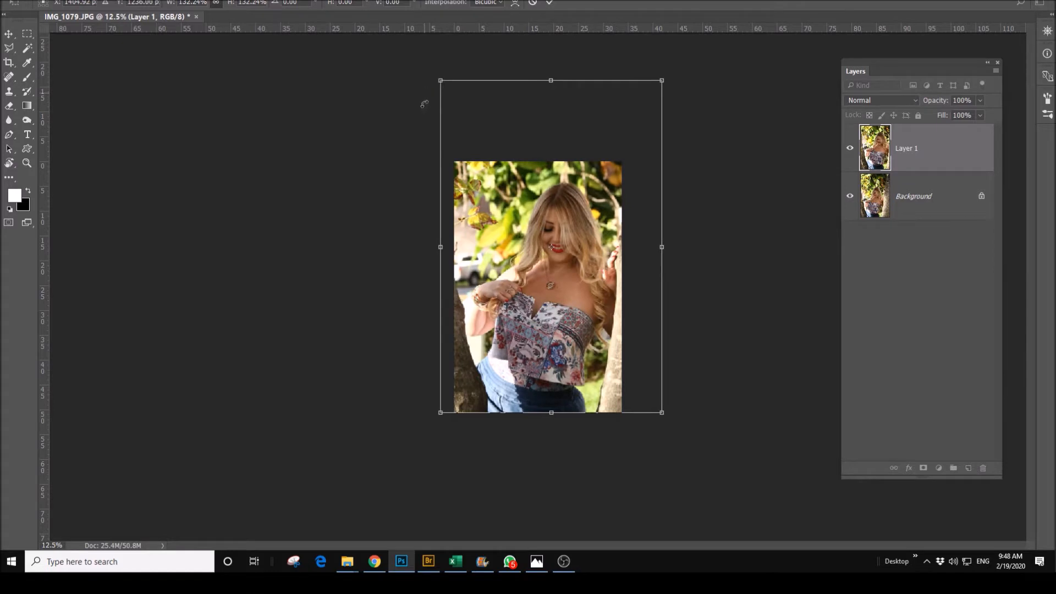
left_click_drag(524, 325, 526, 328)
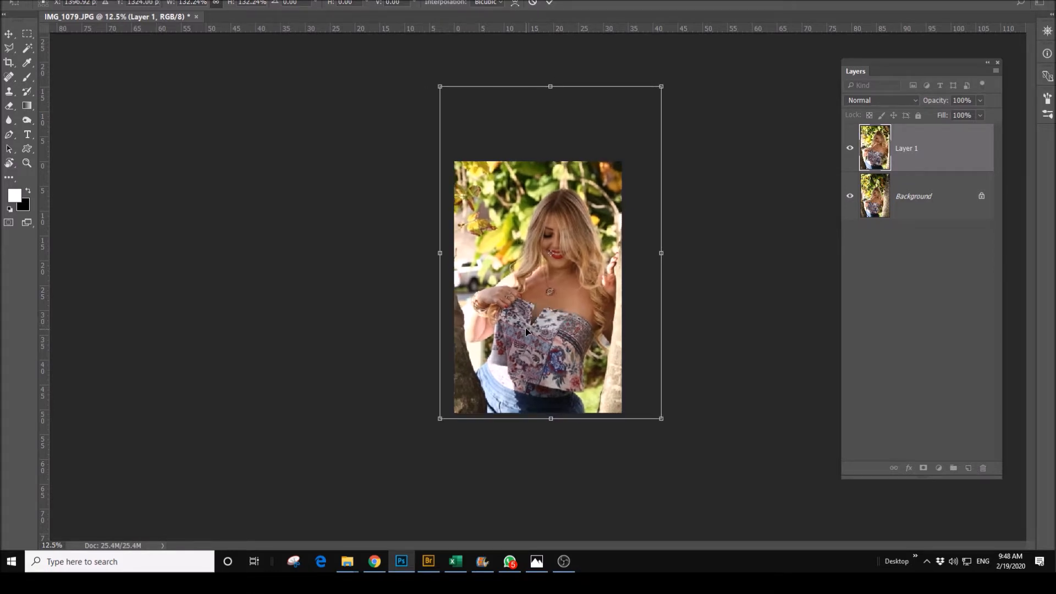
key("Return")
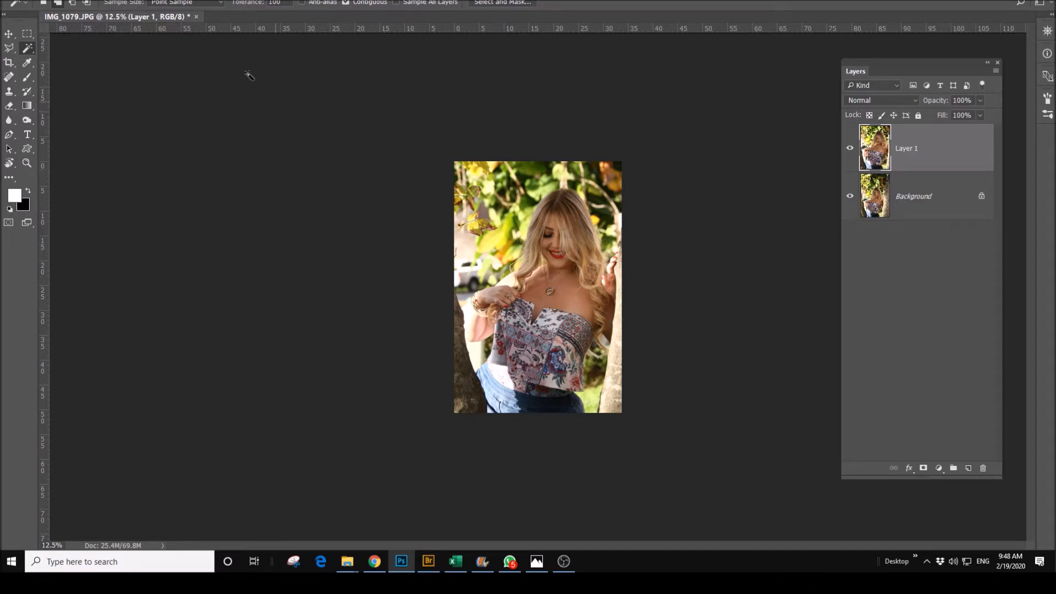
Show the Adjustments palette and place it beside the Layers palette.
key("alt+w")
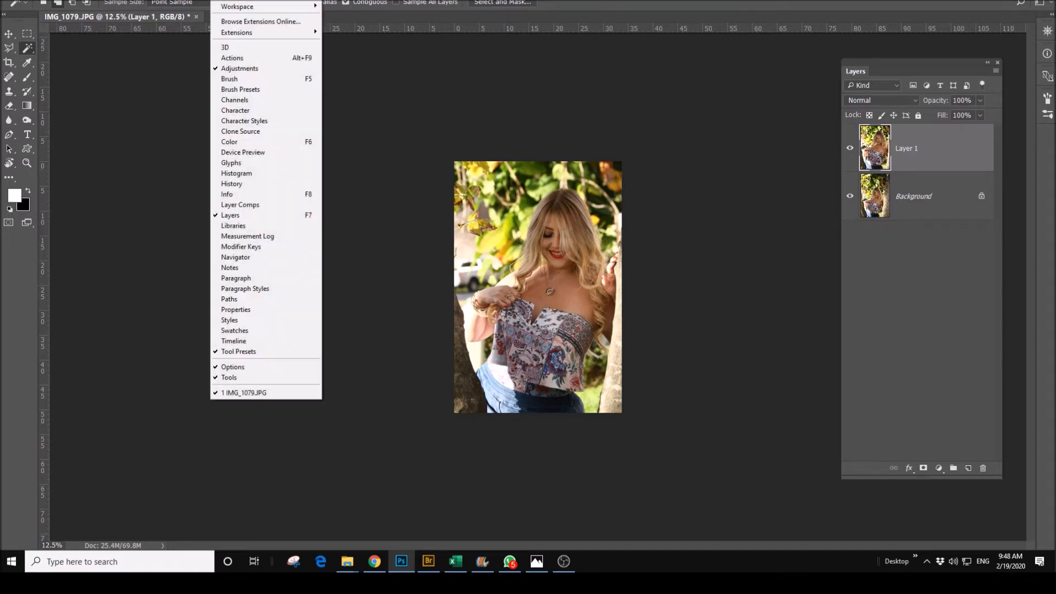
left_click(248, 69)
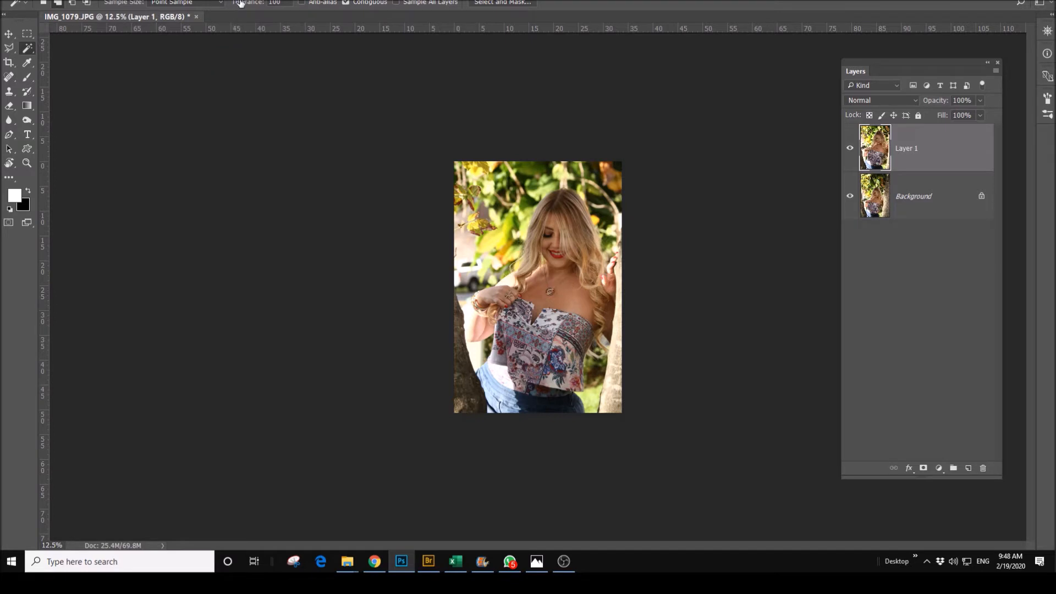
key("alt+w")
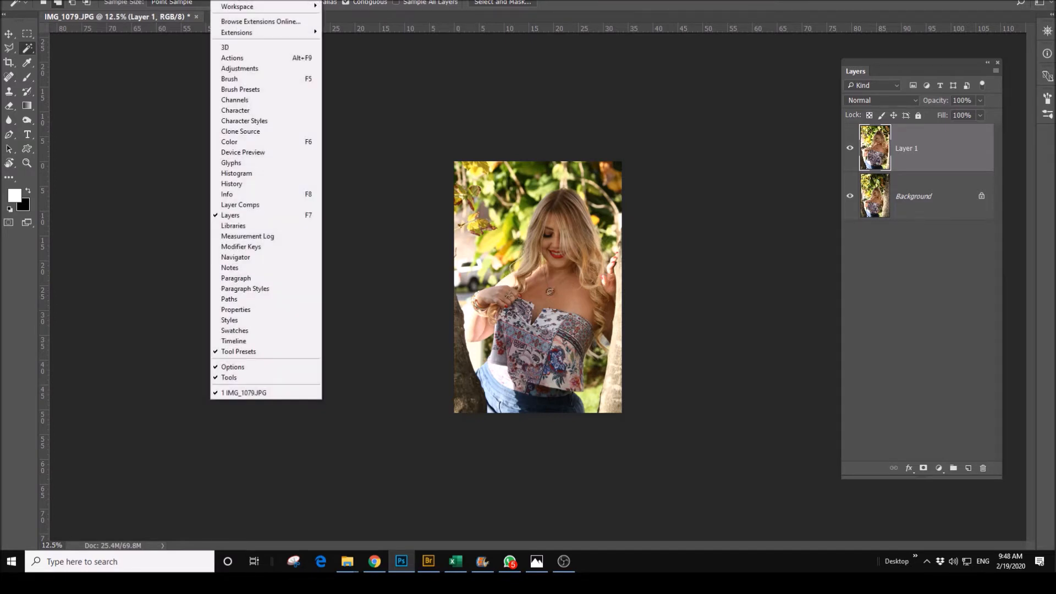
left_click(242, 69)
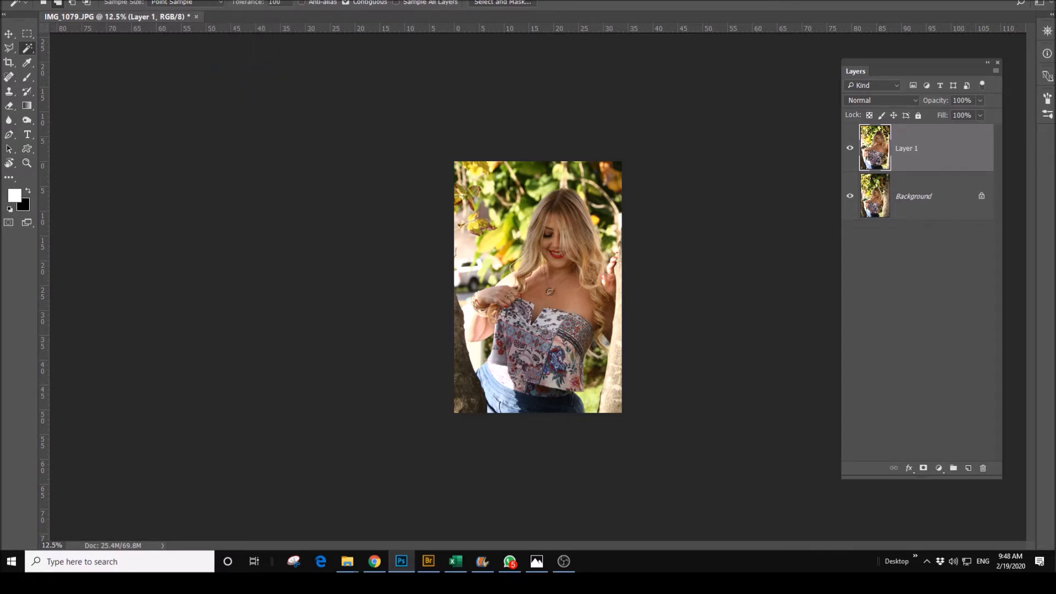
left_click_drag(984, 256, 768, 446)
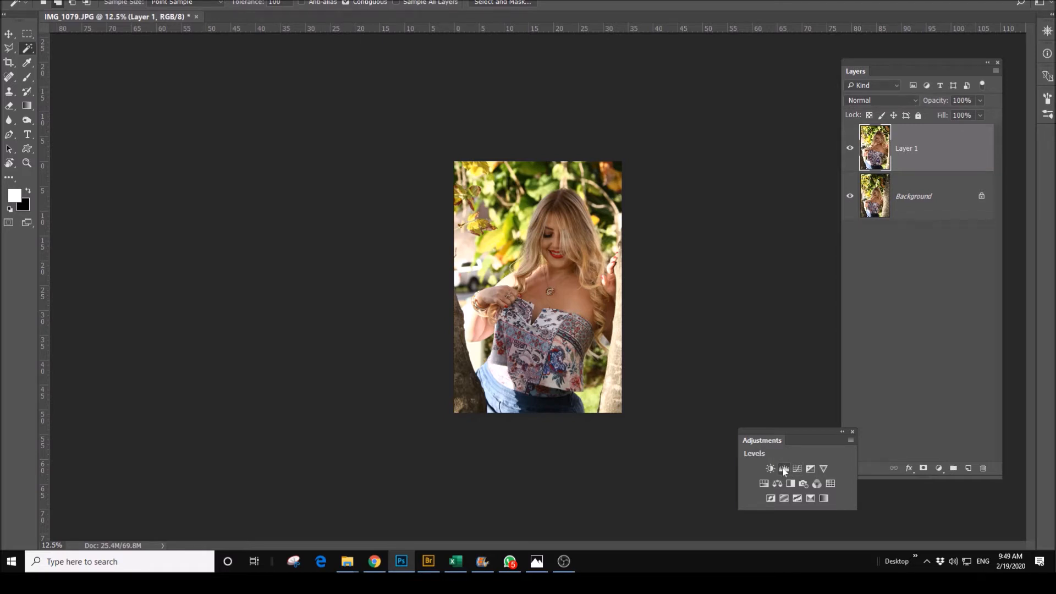
Add a Levels adjustment layer with the midtones brightened to about 1.5 and invert its mask to black.
left_click(785, 471)
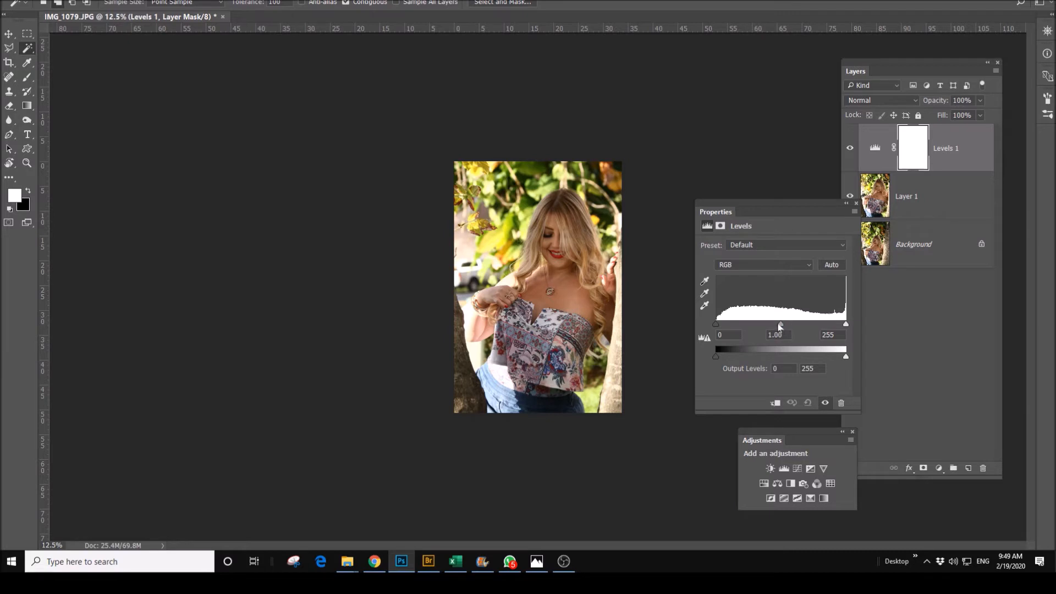
left_click_drag(781, 326, 762, 324)
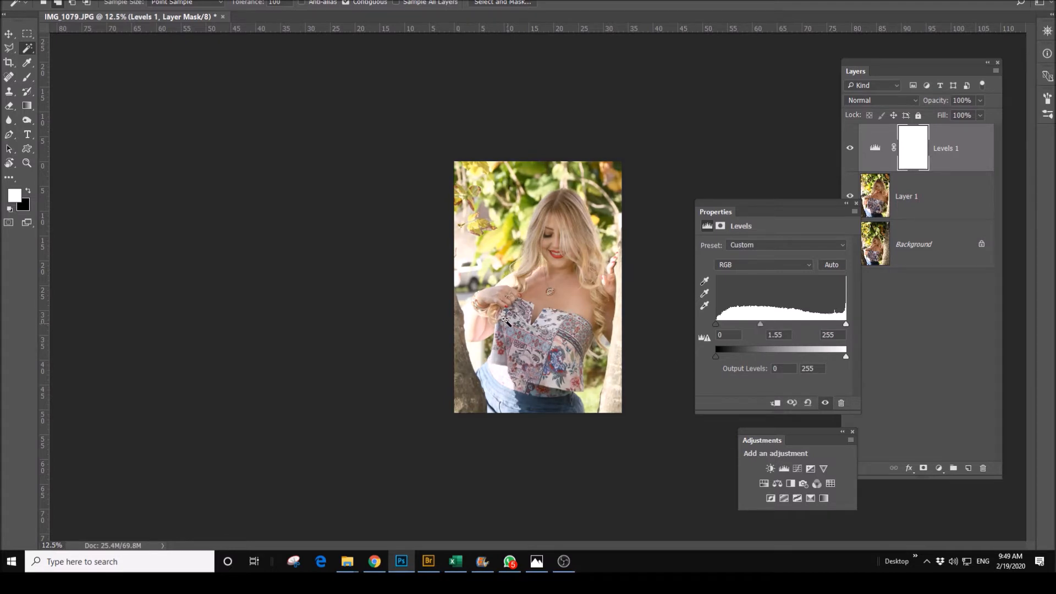
left_click_drag(760, 324, 763, 325)
left_click_drag(717, 215, 1055, 269)
left_click(911, 156)
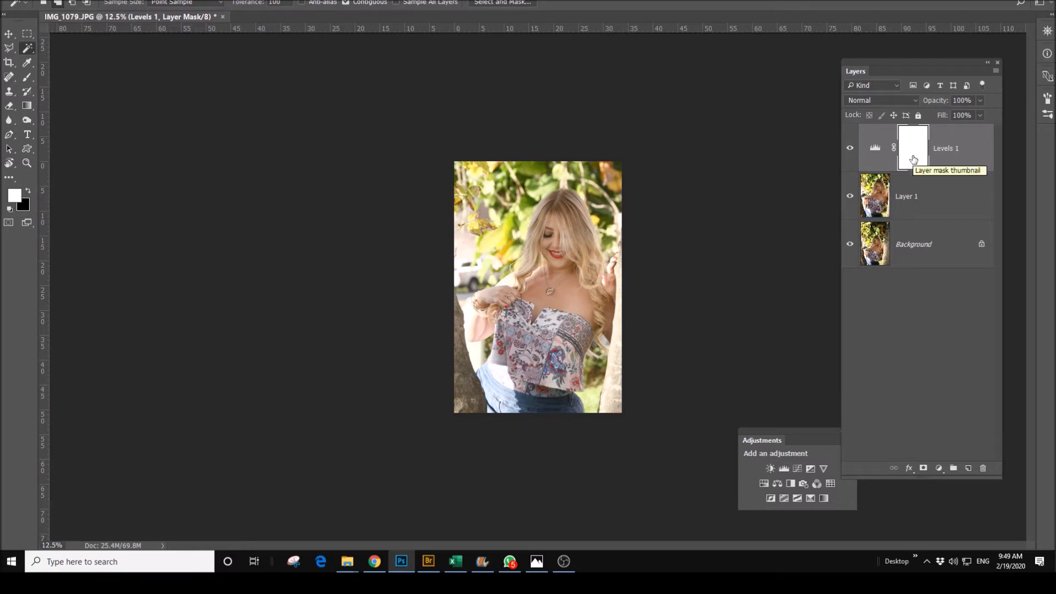
key("ctrl+i")
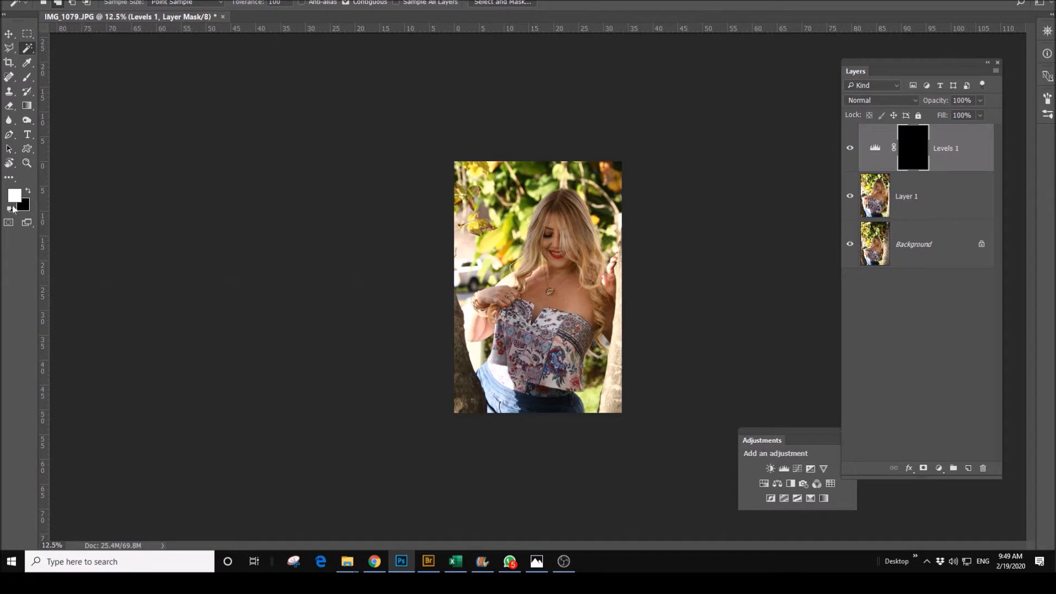
Set up the Brush tool with a size of 500 px, 48% opacity and 36% flow.
left_click(27, 77)
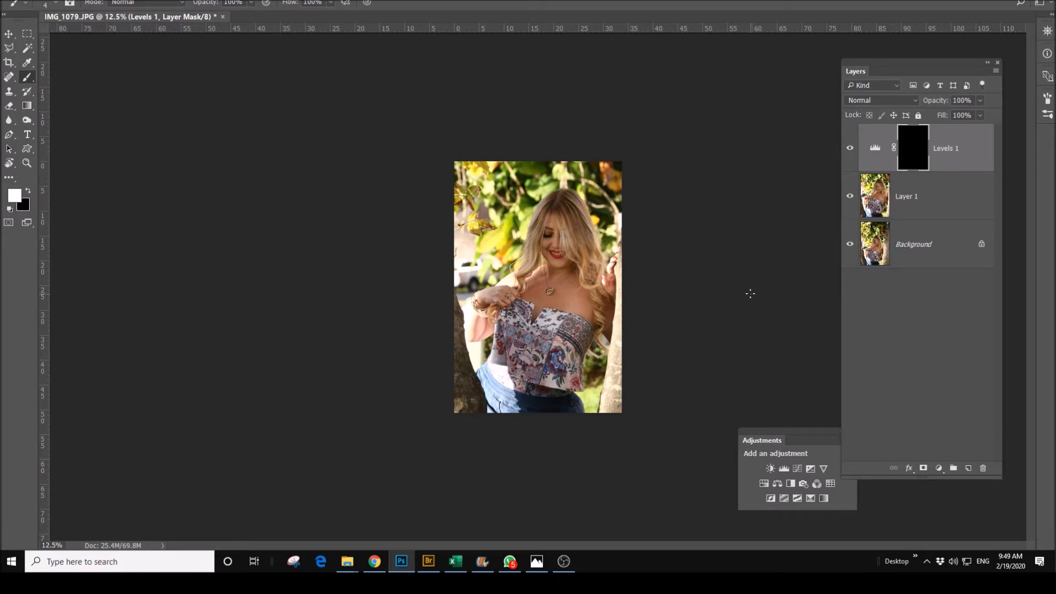
key("bracketright")
key("bracketright")
key("bracketright")
key("bracketright")
key("bracketright")
key("bracketright")
key("bracketright")
key("bracketright")
key("bracketright")
key("bracketright")
key("bracketright")
key("bracketright")
key("bracketright")
key("bracketright")
key("bracketright")
key("bracketright")
key("bracketright")
key("bracketright")
key("bracketright")
left_click_drag(207, 5, 181, 21)
left_click_drag(290, 4, 256, 33)
left_click(55, 5)
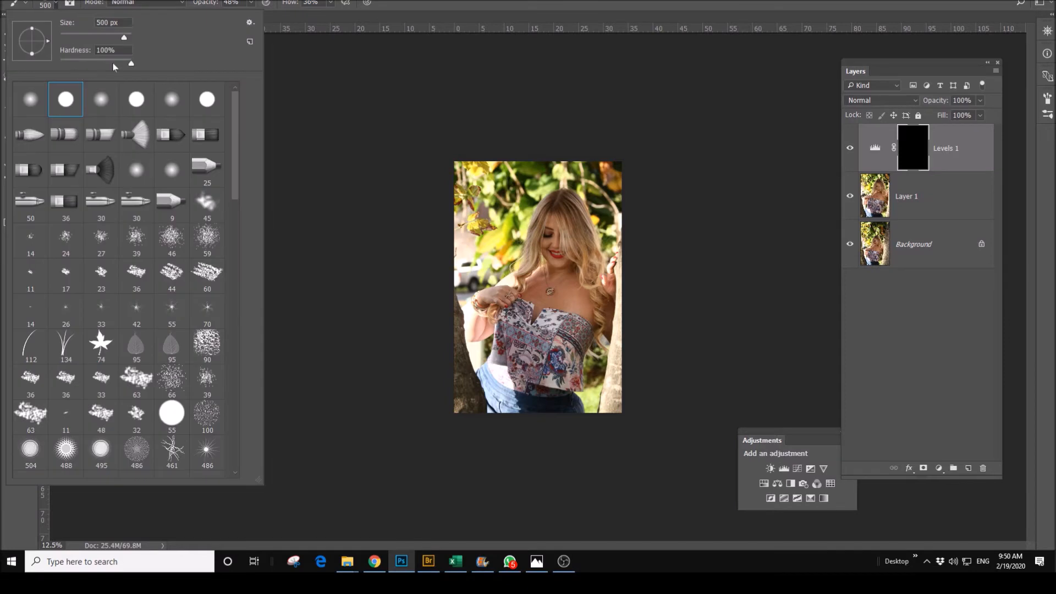
left_click(393, 105)
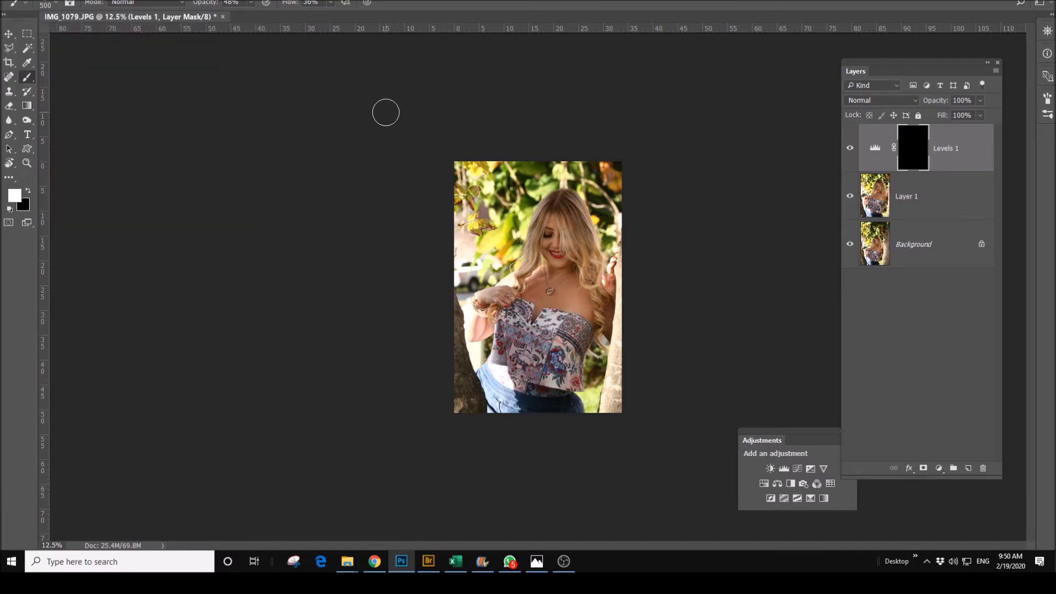
Enlarge the brush to 1000 px and dab white over the woman's face on the Levels mask.
key("bracketright")
key("bracketright")
key("bracketright")
key("bracketright")
key("bracketright")
left_click(559, 229)
left_click(560, 235)
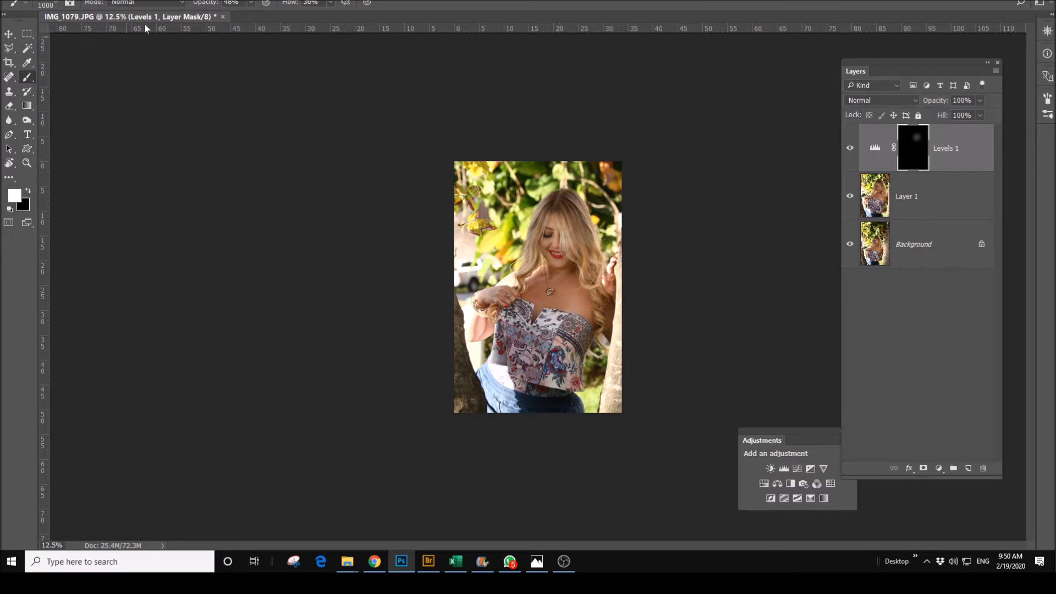
Raise the brush to 66% opacity and 62% flow and paint the Levels mask white over the woman's face, hair and upper body.
left_click_drag(289, 5, 303, 5)
left_click_drag(198, 4, 216, 4)
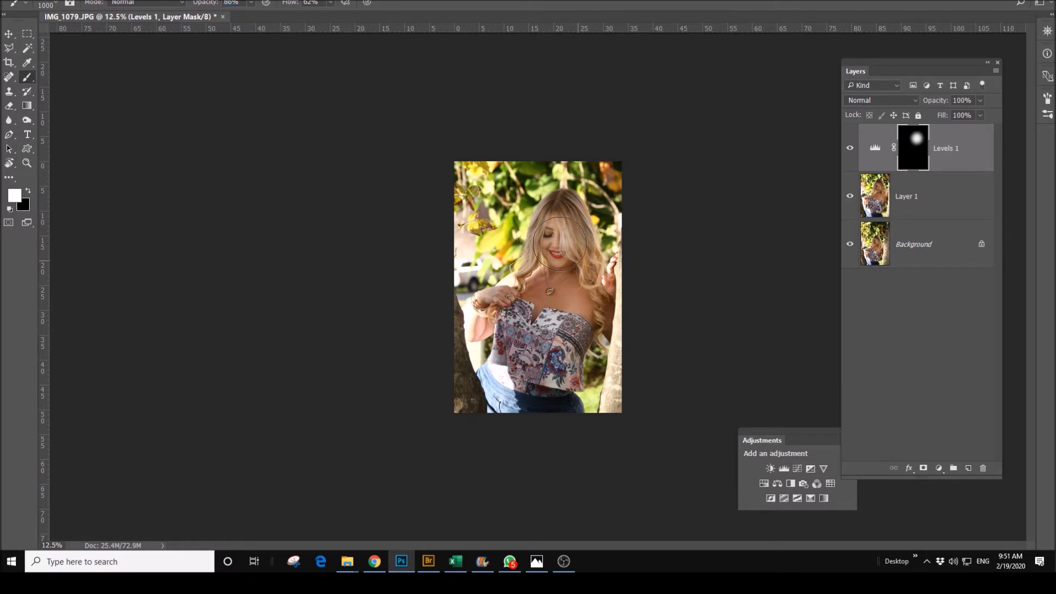
mouse_move(559, 287)
left_mouse_down()
mouse_move(567, 308)
mouse_move(597, 302)
left_mouse_up()
mouse_move(521, 330)
left_mouse_down()
mouse_move(512, 373)
mouse_move(543, 379)
mouse_move(547, 392)
mouse_move(540, 380)
mouse_move(551, 382)
mouse_move(551, 345)
mouse_move(548, 370)
mouse_move(517, 341)
mouse_move(537, 353)
mouse_move(545, 386)
mouse_move(566, 325)
left_mouse_up()
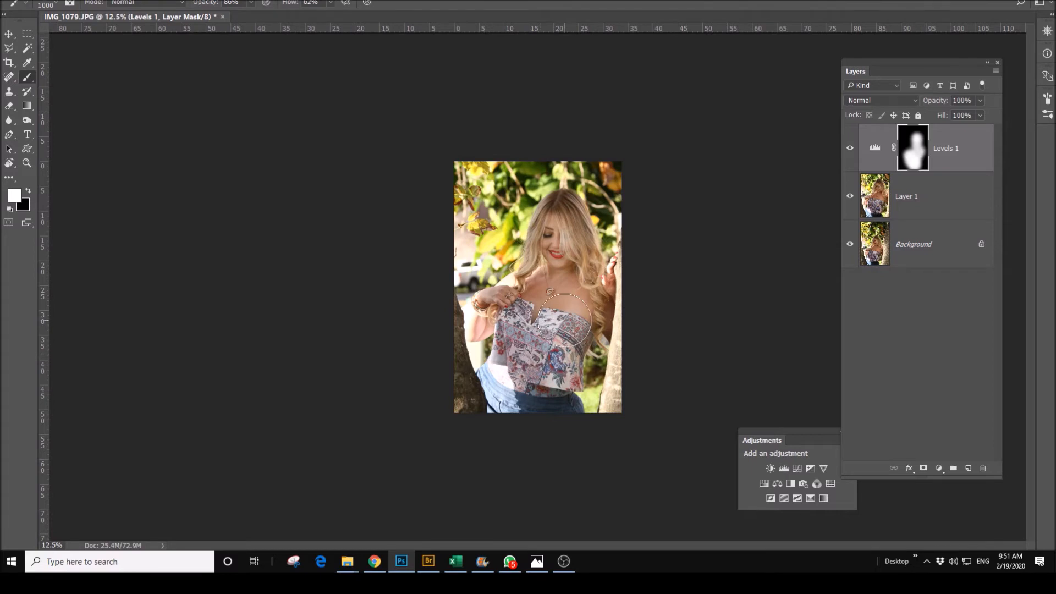
mouse_move(572, 261)
left_mouse_down()
mouse_move(575, 242)
mouse_move(564, 220)
mouse_move(556, 225)
left_mouse_up()
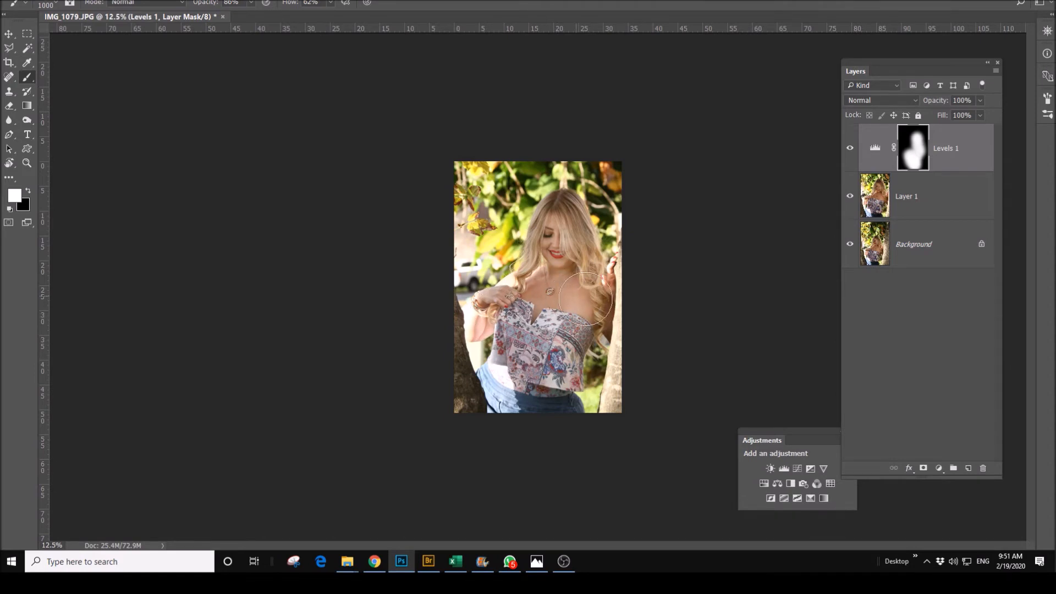
left_click_drag(567, 260, 561, 234)
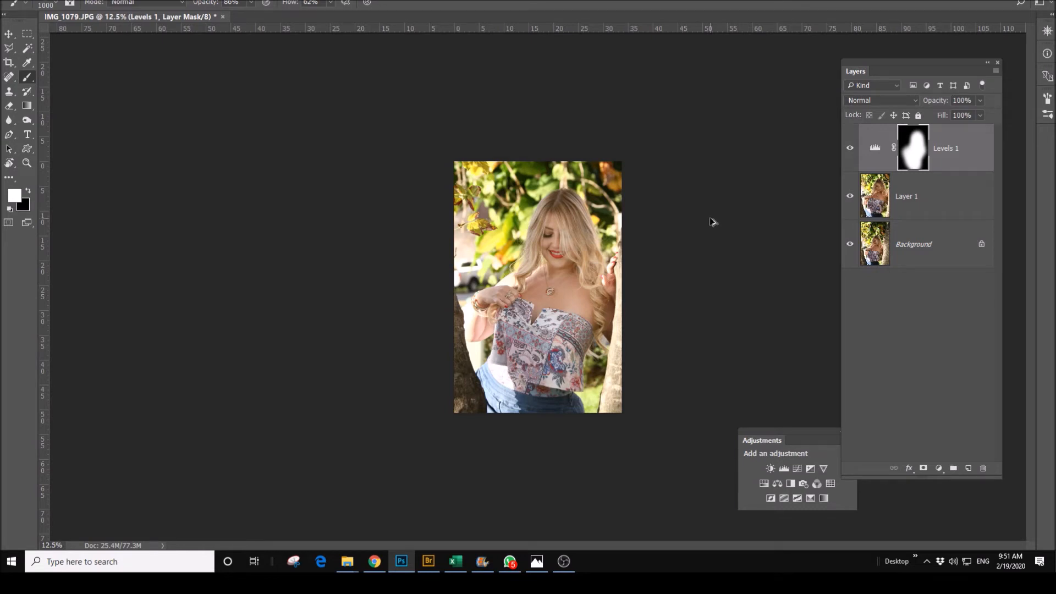
Stamp all visible layers into a new layer and add an empty layer above it named "work layer".
key("ctrl+shift+alt+n")
key("ctrl+shift+alt+e")
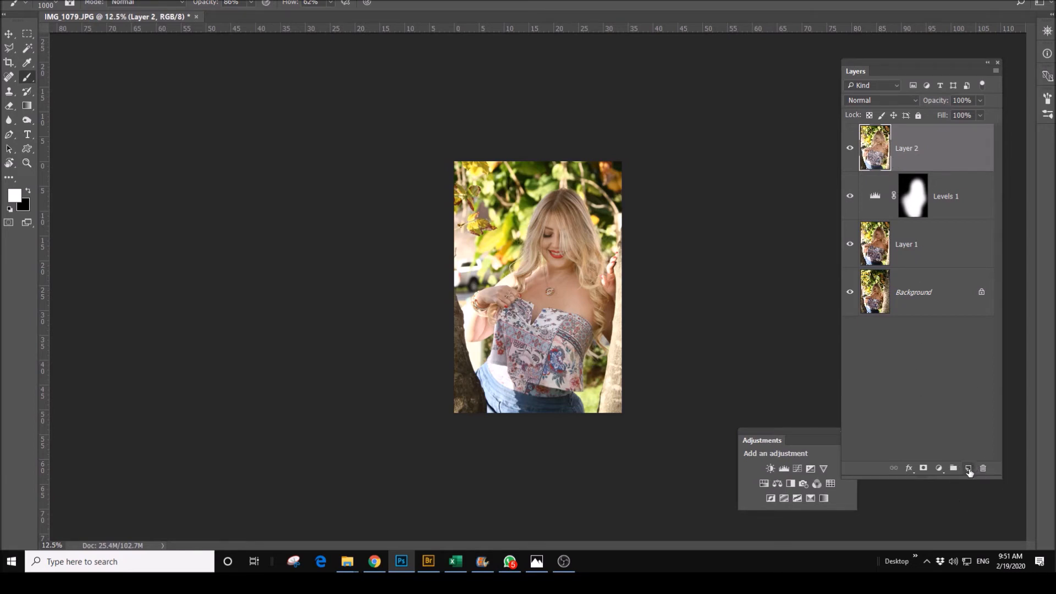
left_click(969, 469)
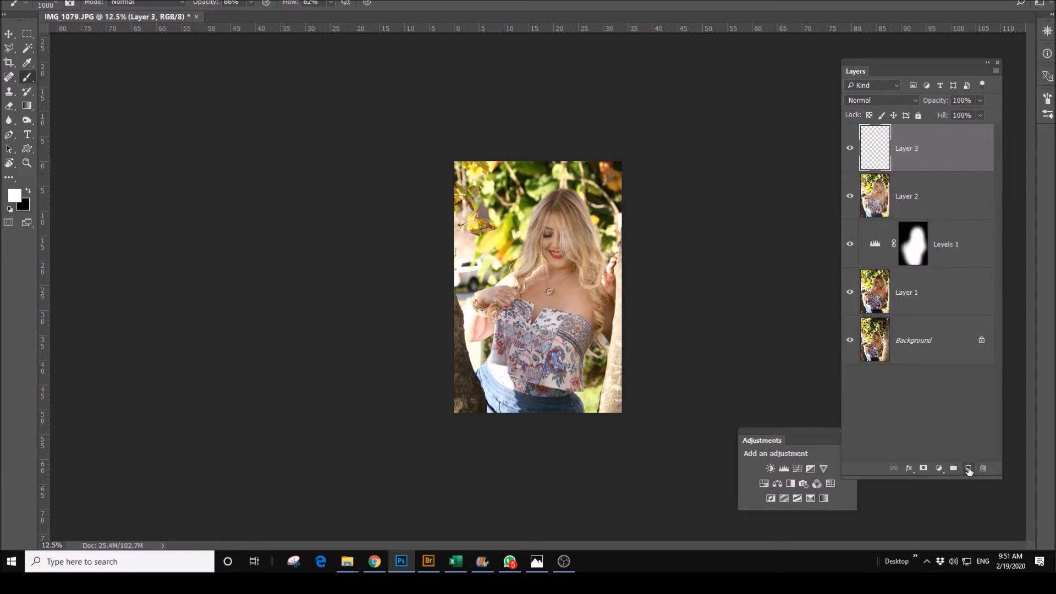
double_click(912, 153)
type("work l")
left_click(958, 156)
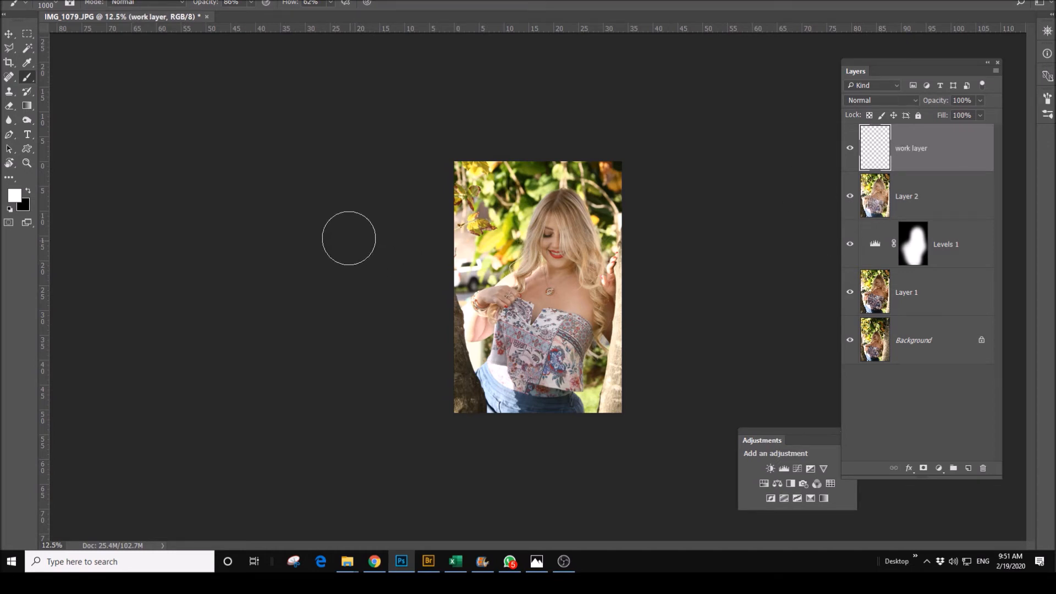
Set the Clone Stamp to 600 px and clone nearby yellow foliage over the bright background beside the woman's hair on the work layer.
left_click(10, 95)
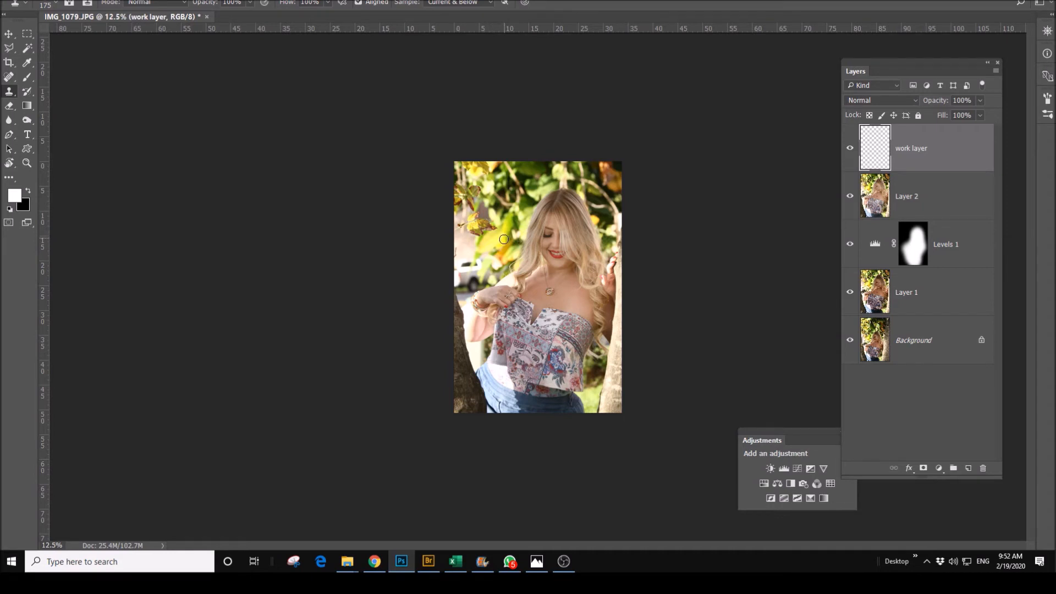
key("bracketright")
key("bracketright")
key("bracketright")
key("bracketright")
key("bracketright")
key("bracketright")
key("bracketright")
left_click(503, 244, "alt")
mouse_move(487, 251)
left_mouse_down()
mouse_move(466, 270)
mouse_move(469, 243)
mouse_move(471, 261)
mouse_move(496, 257)
left_mouse_up()
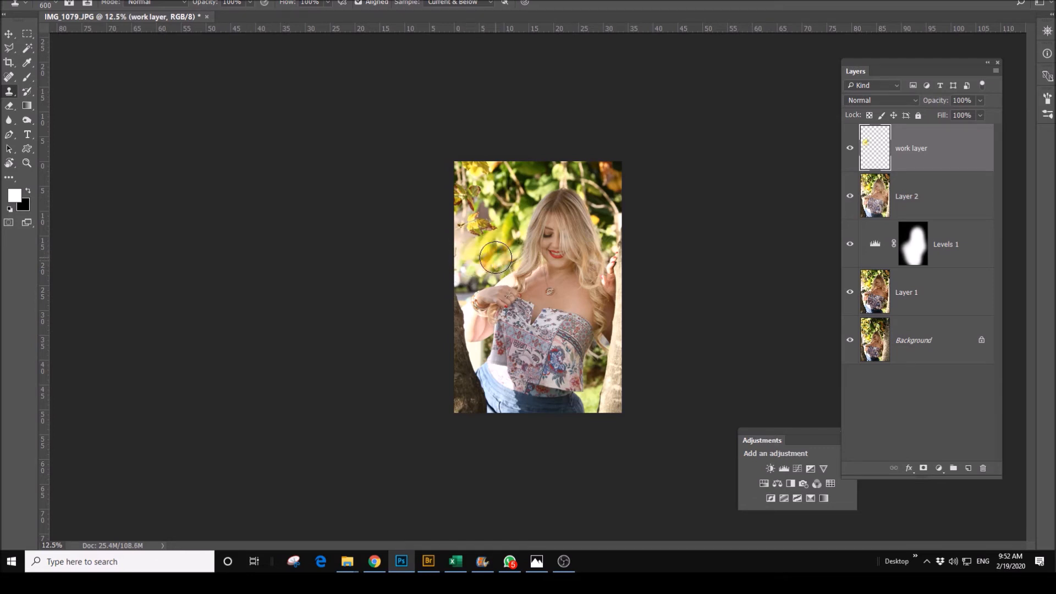
Clone more foliage over the parked car and the bright background down to the tree trunk beside the woman's raised hand.
mouse_move(472, 279)
left_mouse_down()
mouse_move(461, 275)
mouse_move(462, 285)
mouse_move(497, 251)
left_mouse_up()
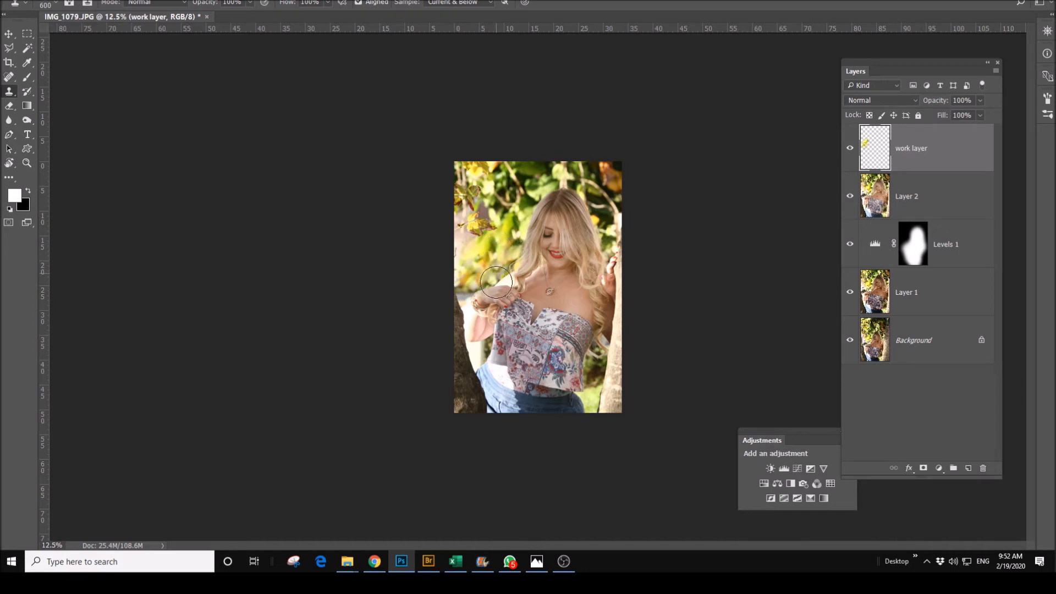
mouse_move(455, 296)
left_mouse_down()
mouse_move(466, 252)
mouse_move(486, 255)
mouse_move(455, 248)
mouse_move(463, 293)
mouse_move(491, 261)
left_mouse_up()
left_click(491, 261, "alt")
left_click(465, 294)
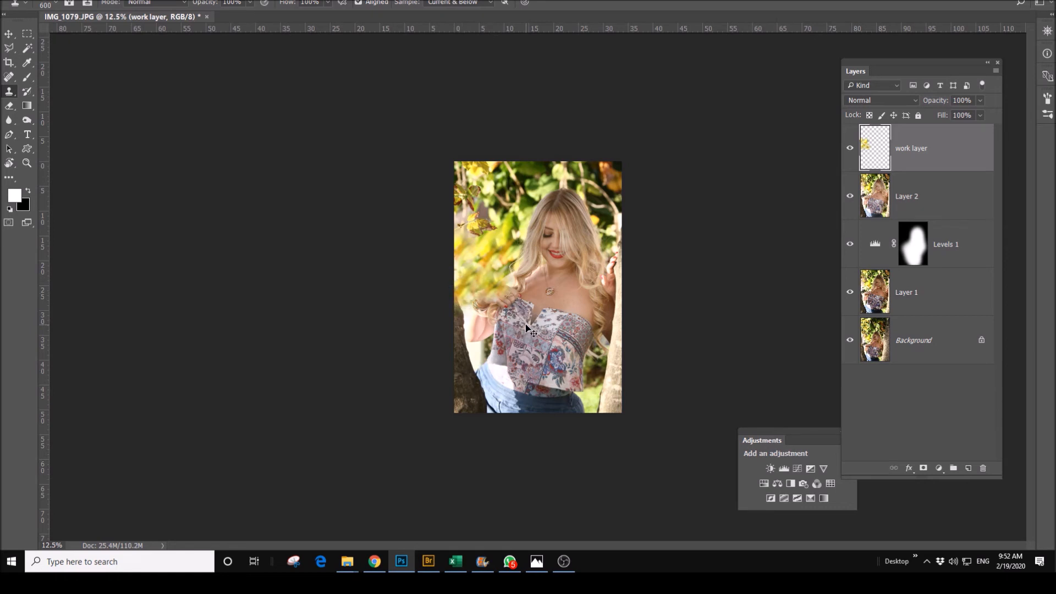
Erase the cloned foliage covering the woman's hand, bracelets and arm on the work layer with a 100 px eraser.
key("ctrl+plus")
key("ctrl+plus")
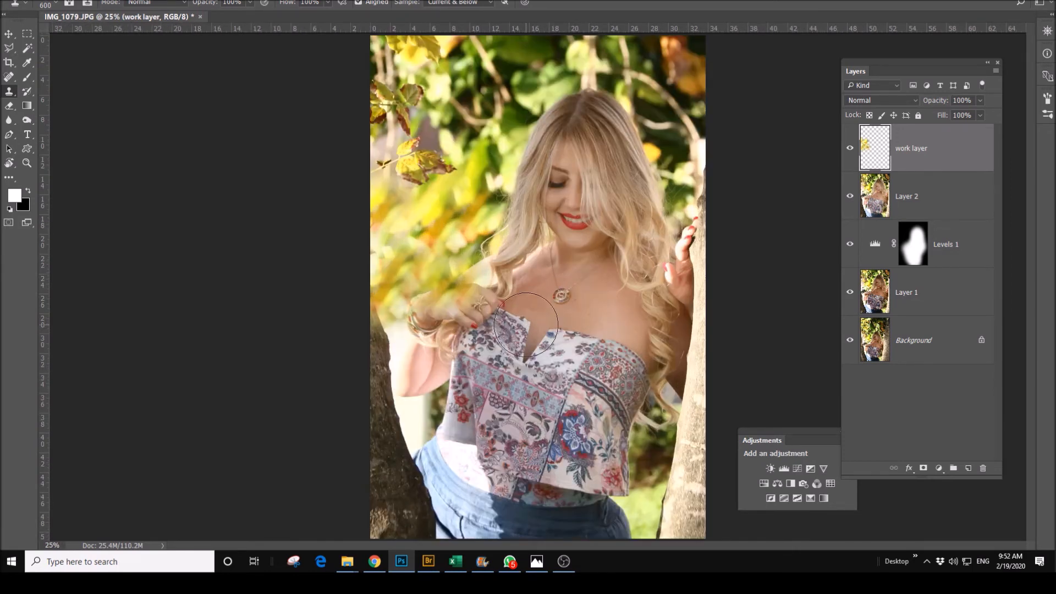
key("ctrl+z")
key("ctrl+z")
left_click(10, 108)
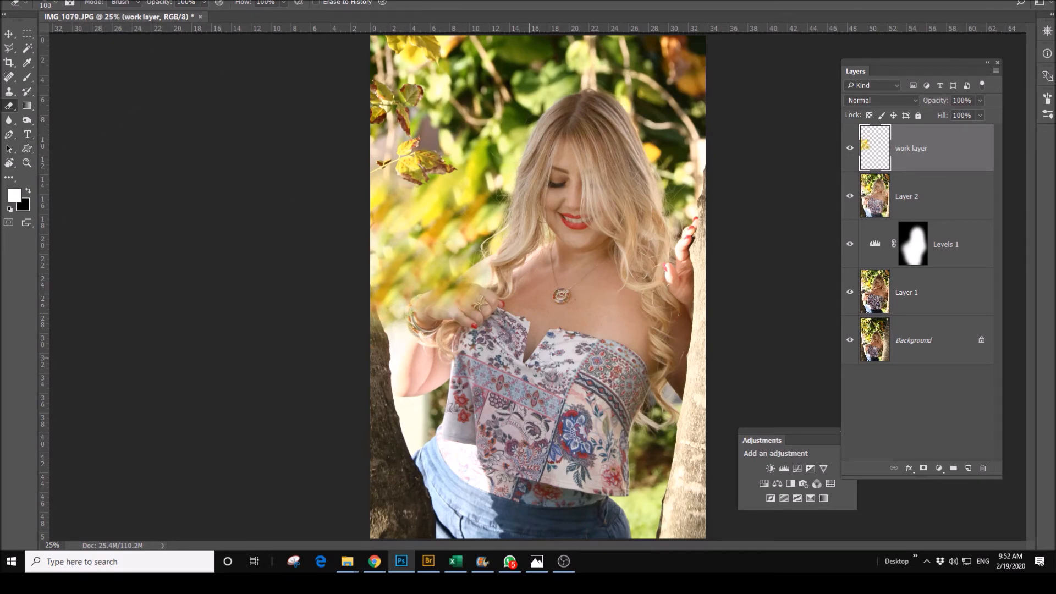
mouse_move(451, 300)
left_mouse_down()
mouse_move(471, 292)
mouse_move(460, 307)
mouse_move(492, 267)
mouse_move(390, 336)
mouse_move(435, 324)
left_mouse_up()
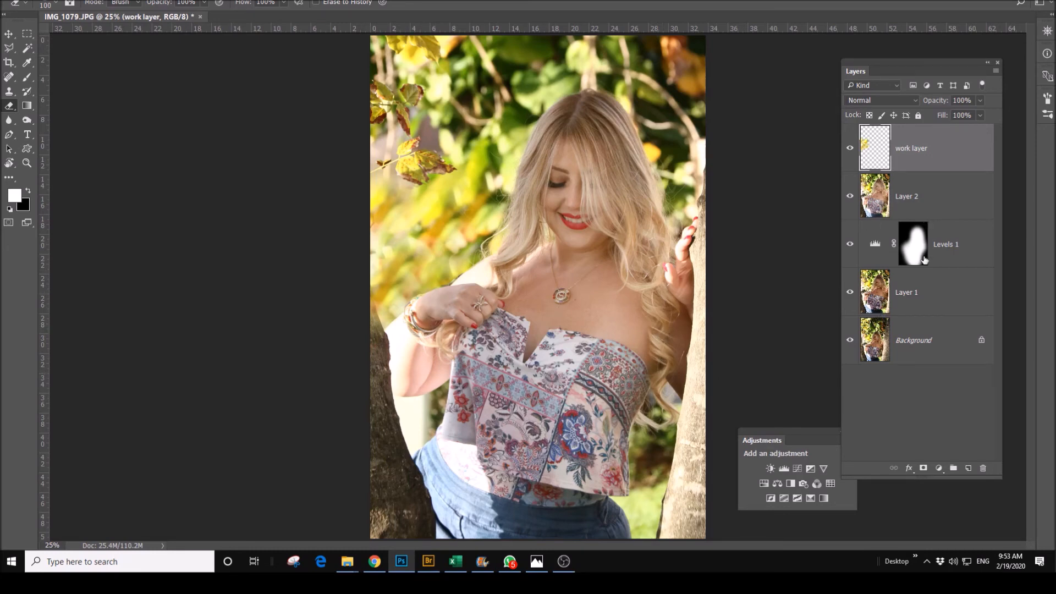
Compare the retouch with the original by hiding all layers above the Background and showing them again.
left_click_drag(850, 148, 849, 212)
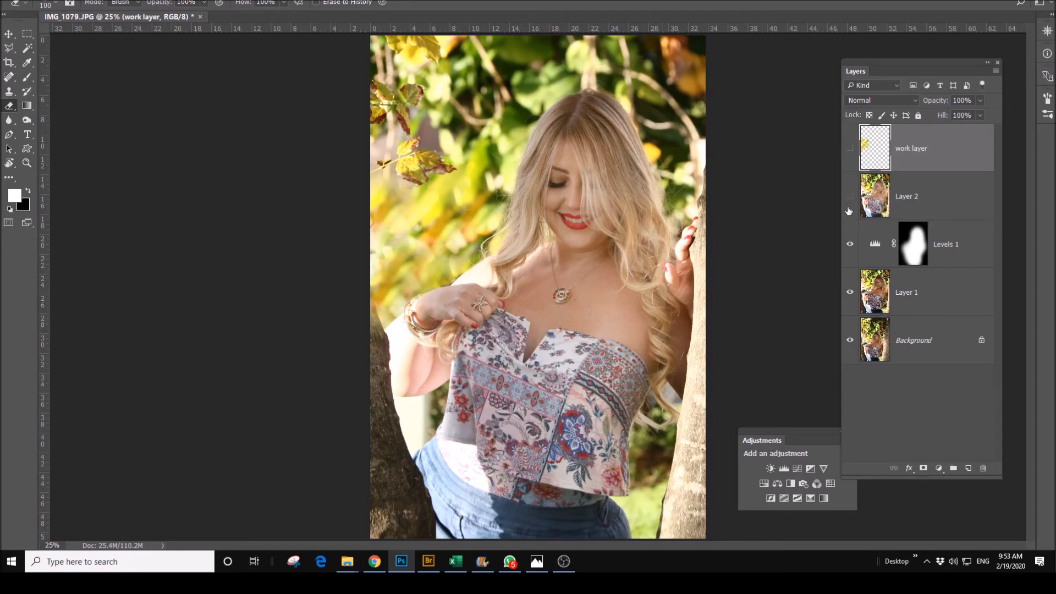
left_click(851, 292)
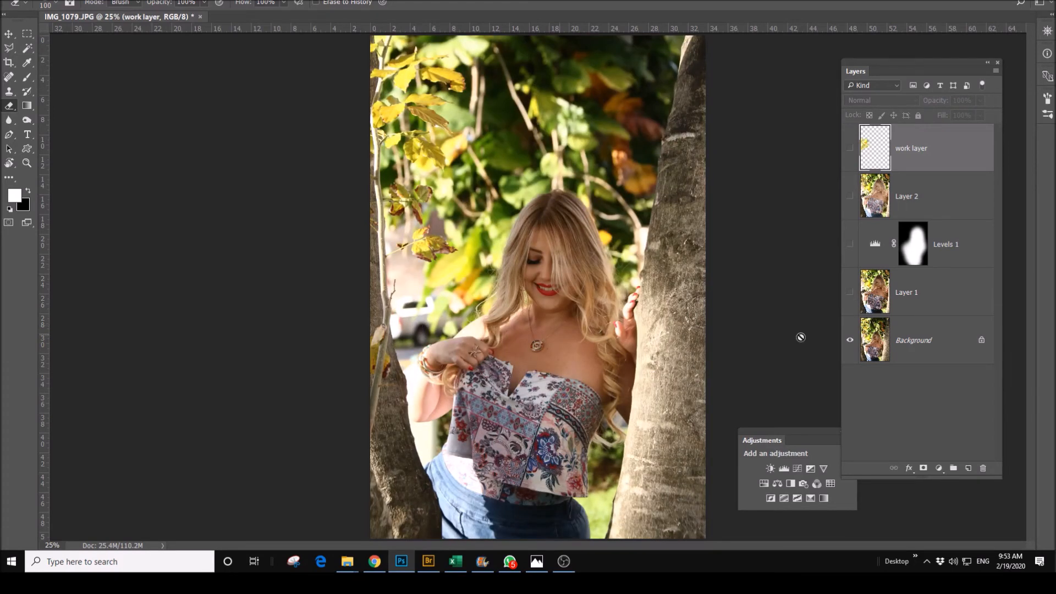
left_click_drag(850, 245, 850, 147)
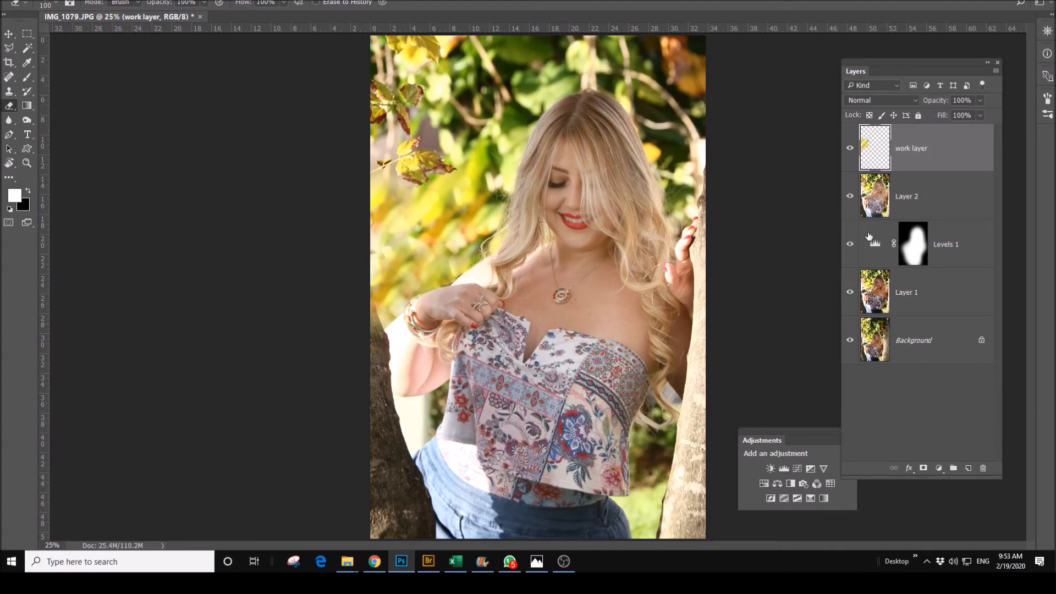
Stamp all visible layers into a new layer and apply Smart Sharpen to it with a slightly reduced amount.
key("ctrl+shift+alt+e")
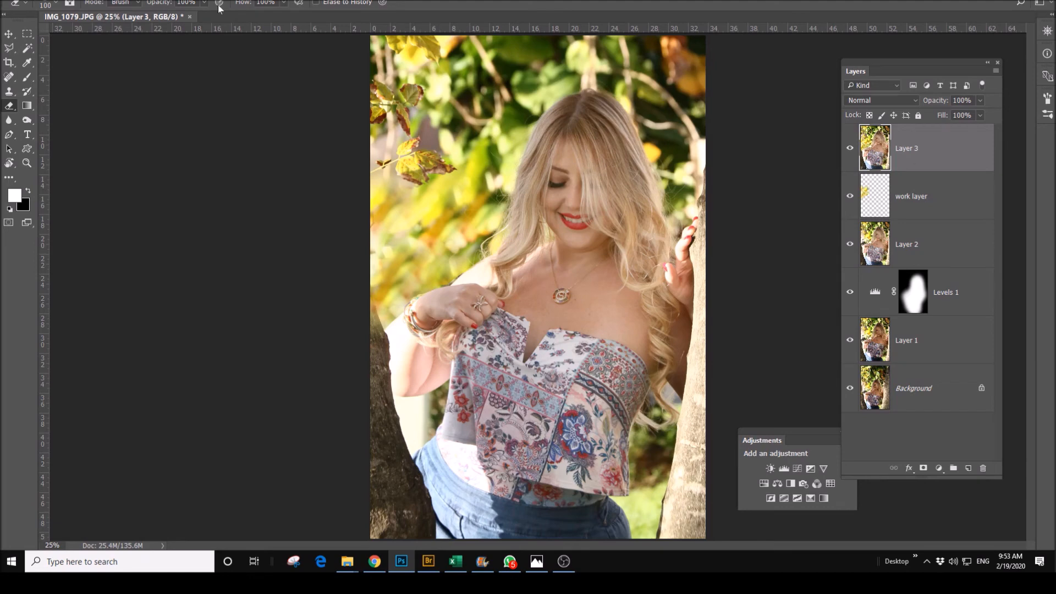
key("alt+t")
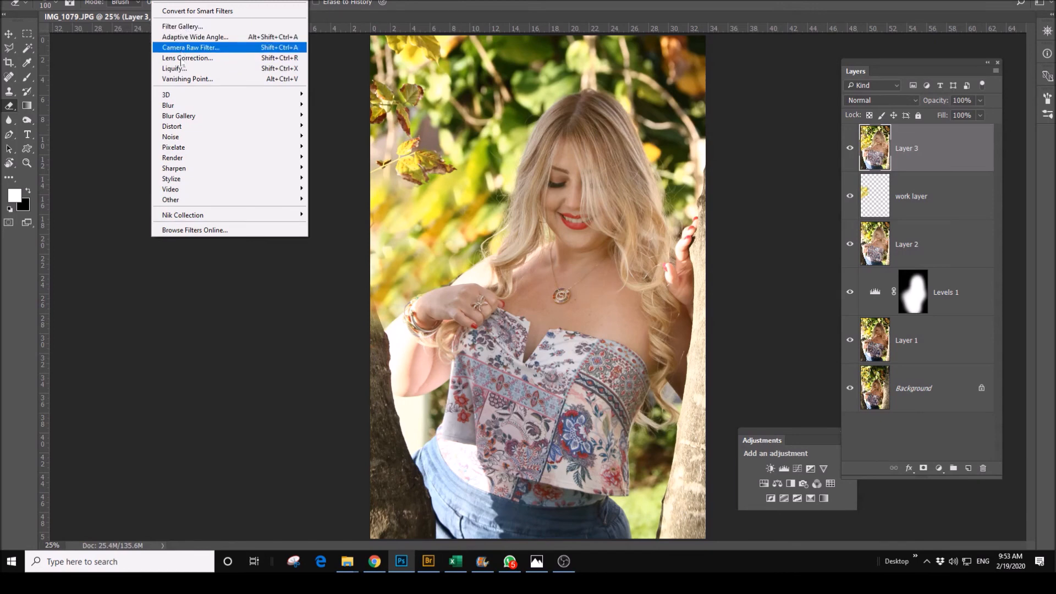
mouse_move(211, 173)
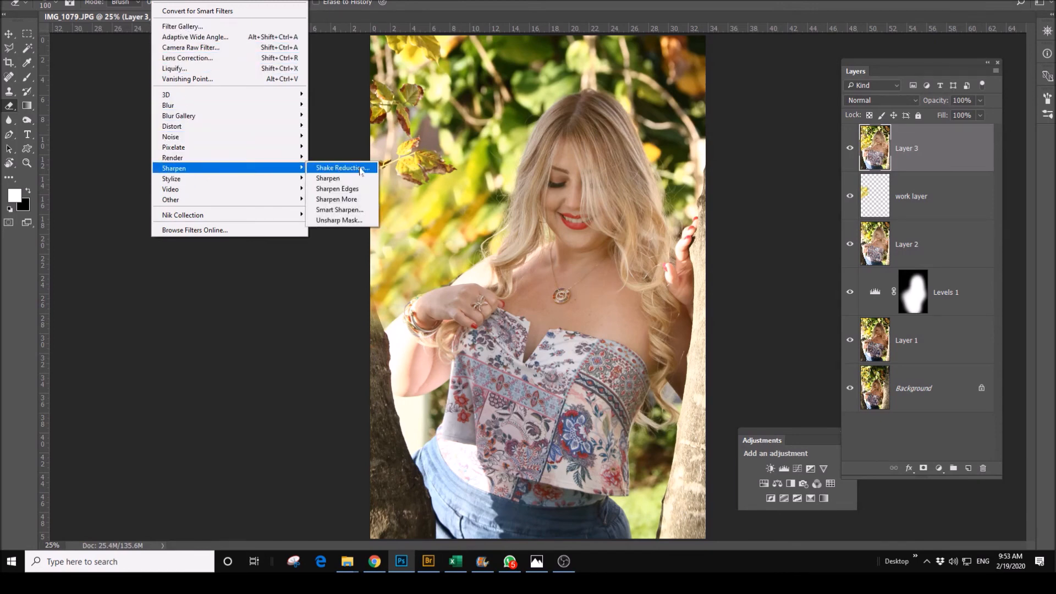
left_click(358, 210)
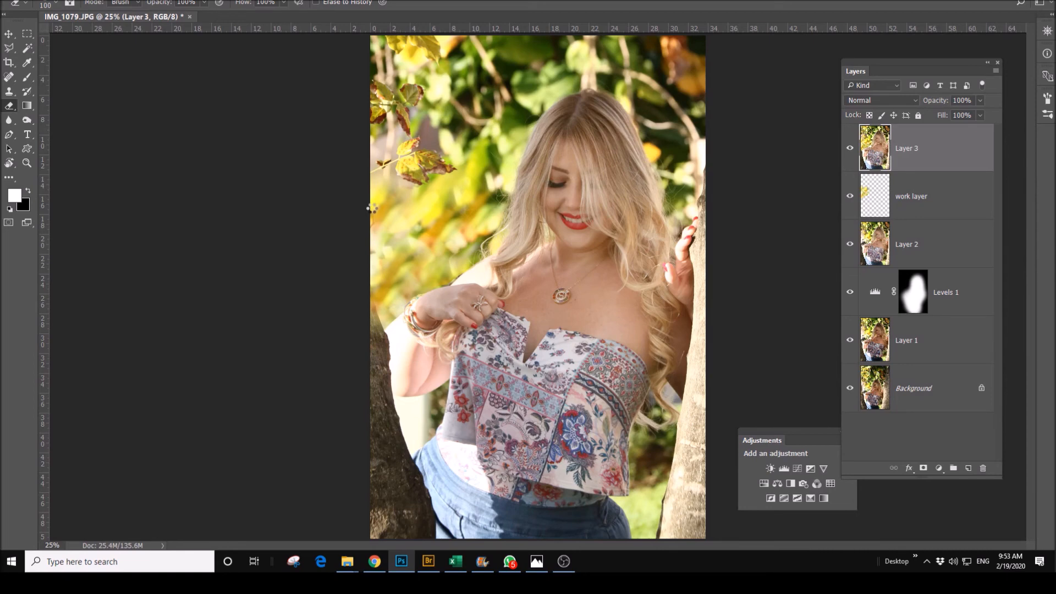
key("space")
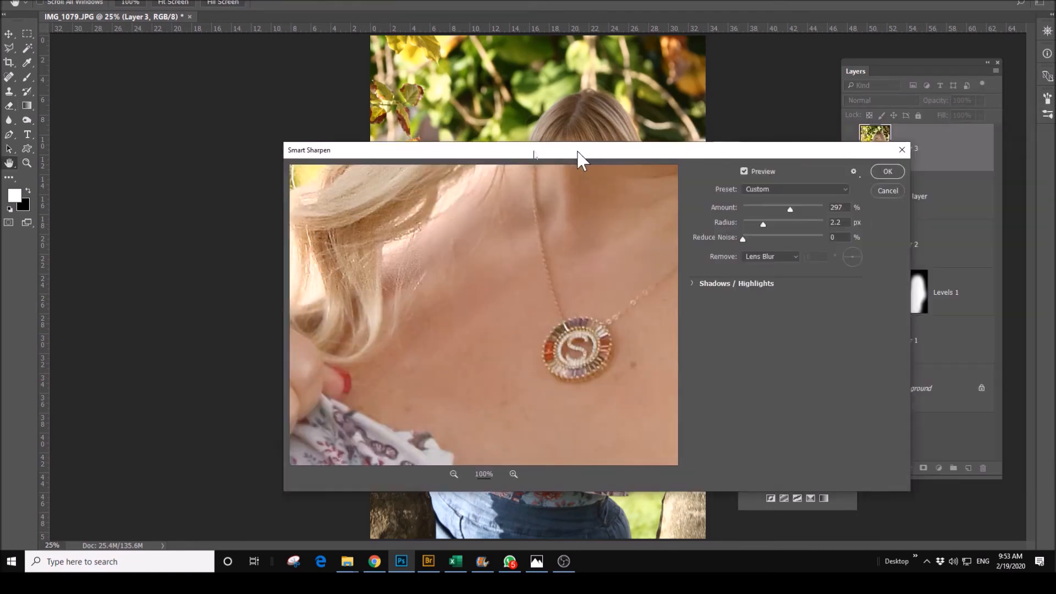
left_click_drag(590, 152, 412, 206)
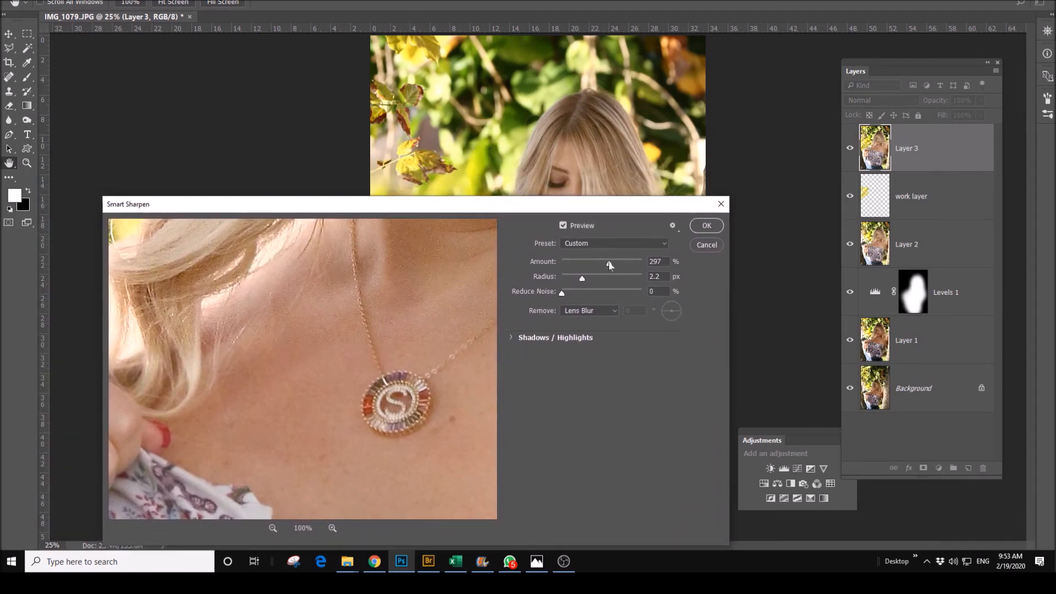
mouse_move(609, 266)
left_mouse_down()
mouse_move(630, 266)
mouse_move(598, 267)
left_mouse_up()
left_click(707, 229)
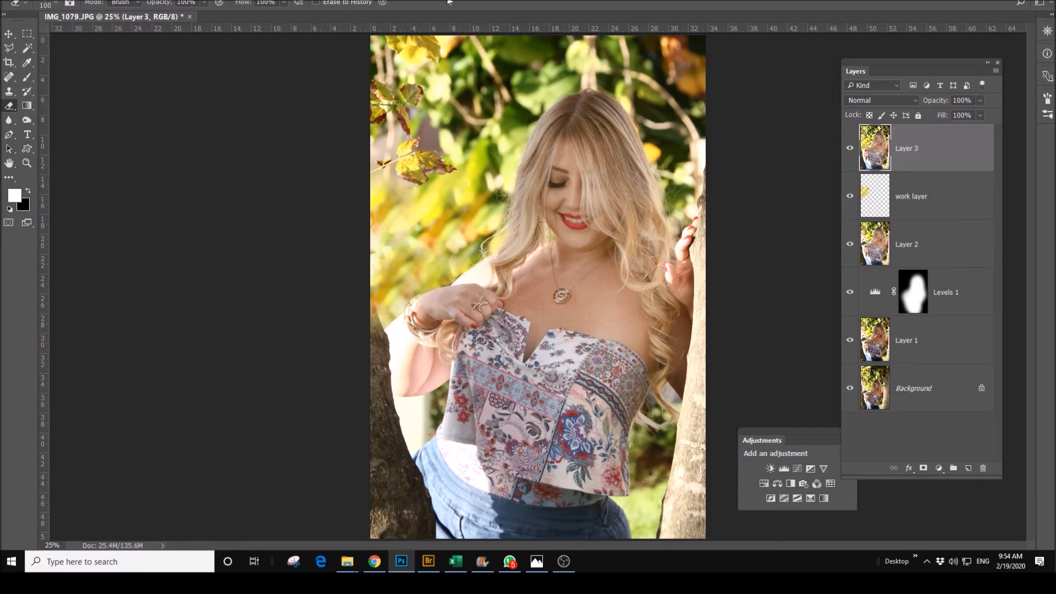
Run the PHLEARN Sharpen +3 action on the sharpened stamped layer.
key("F9")
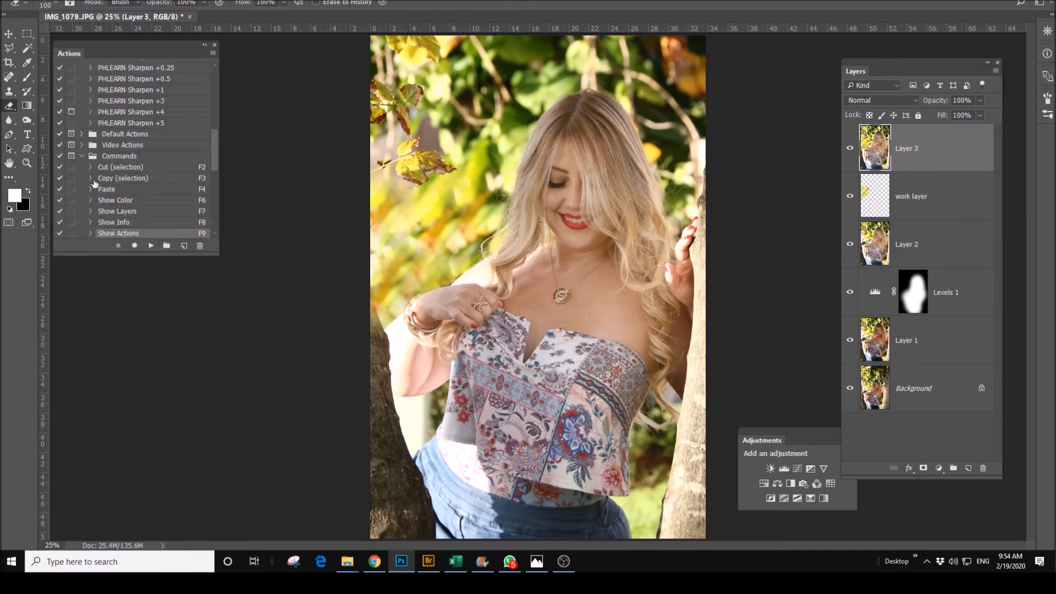
left_click(152, 101)
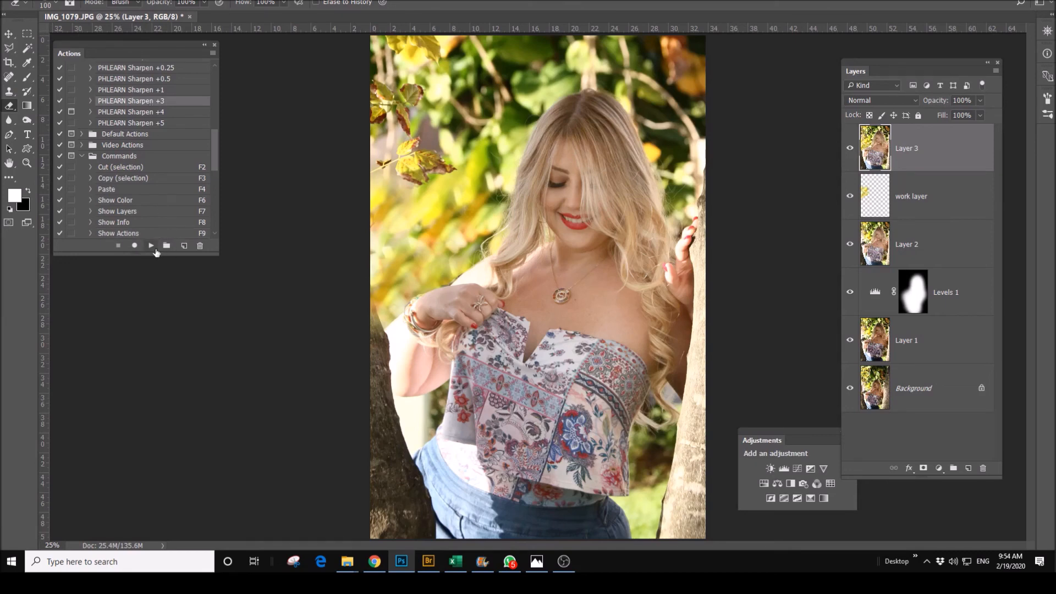
left_click(151, 246)
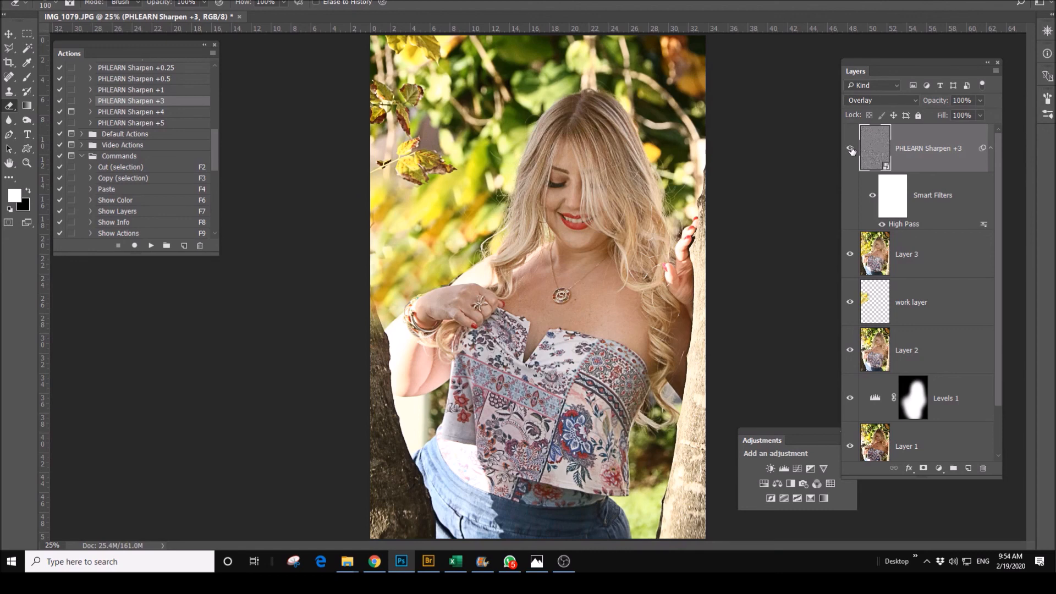
Compare the image with and without the PHLEARN Sharpen +3 layer, and stamp all visible layers into a new layer.
left_click(851, 149)
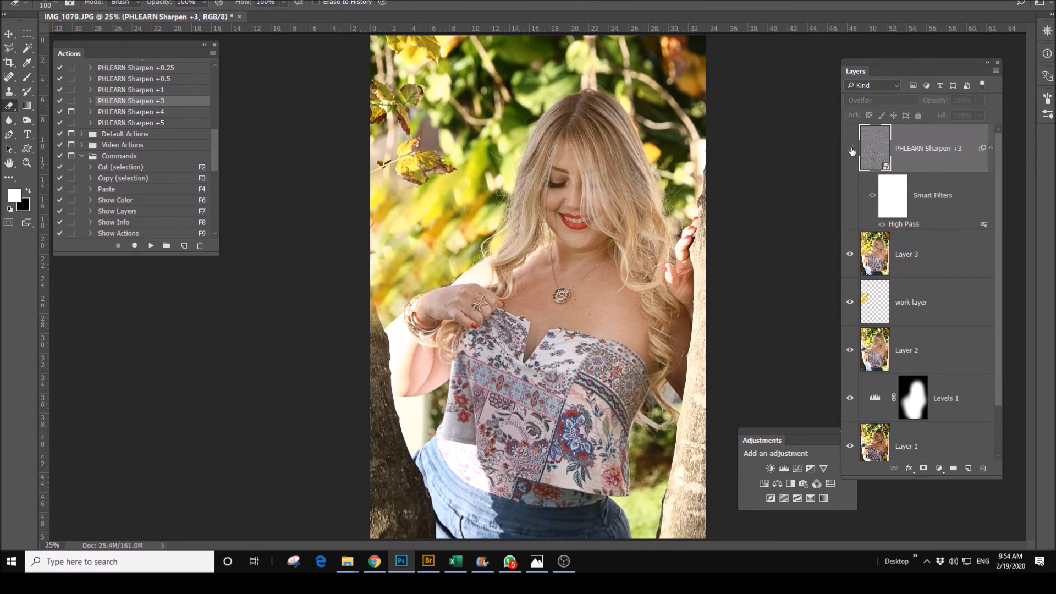
left_click(850, 149)
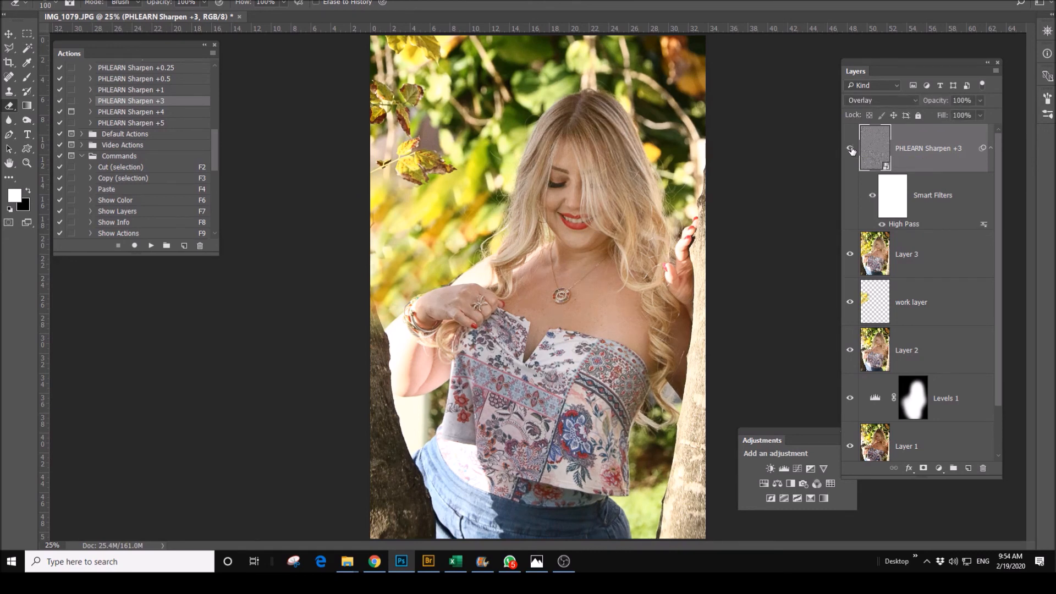
left_click(851, 149)
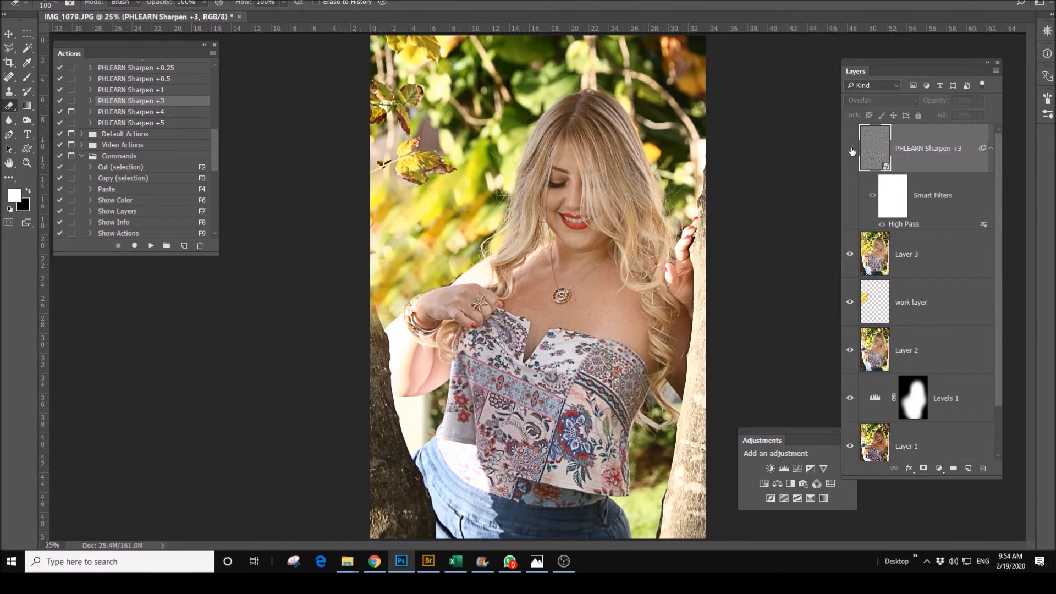
left_click(851, 149)
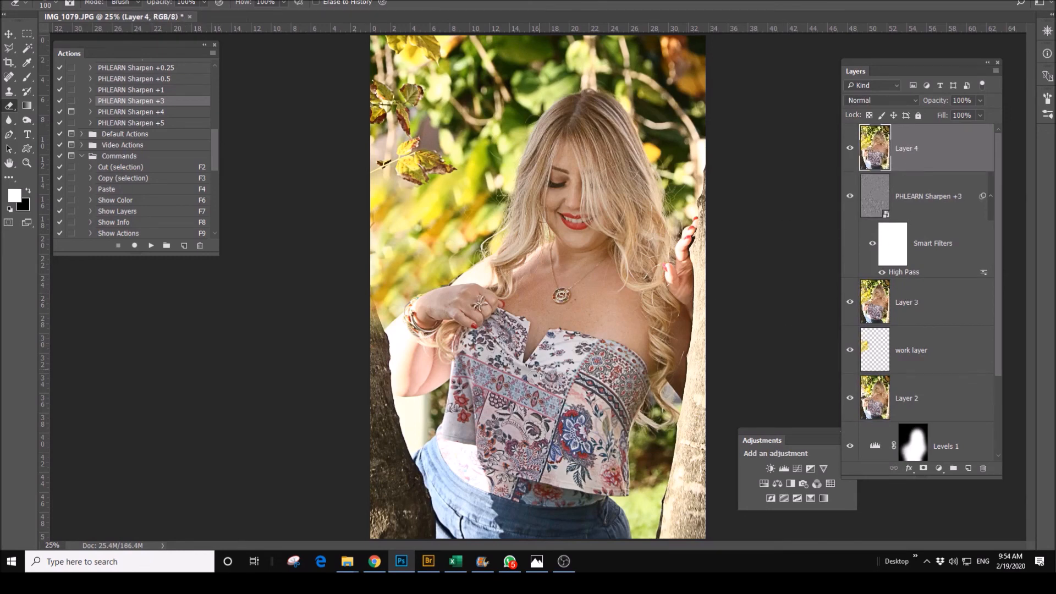
left_click(165, 1)
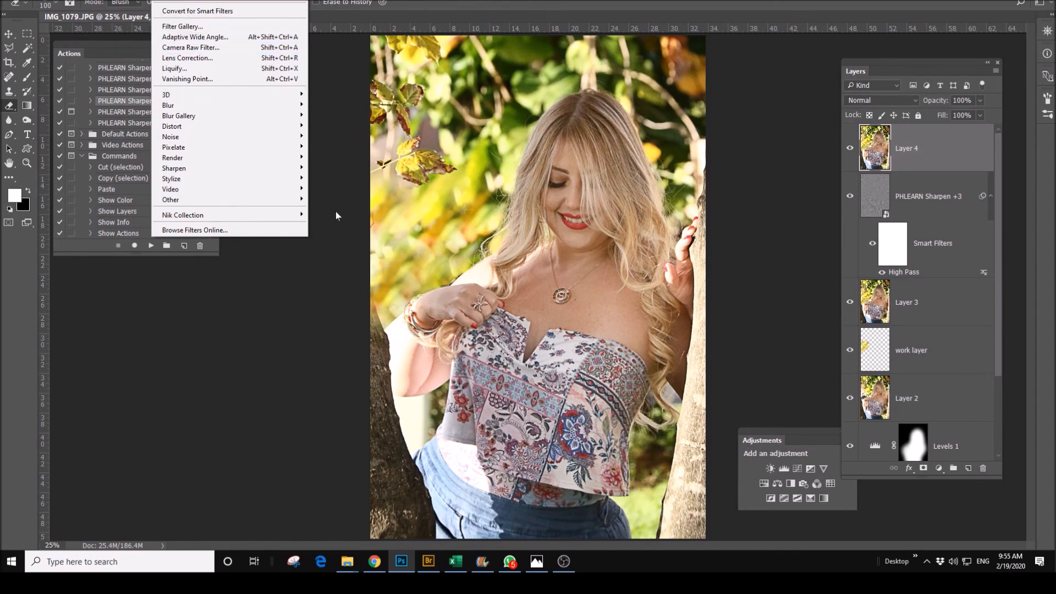
left_click(287, 325)
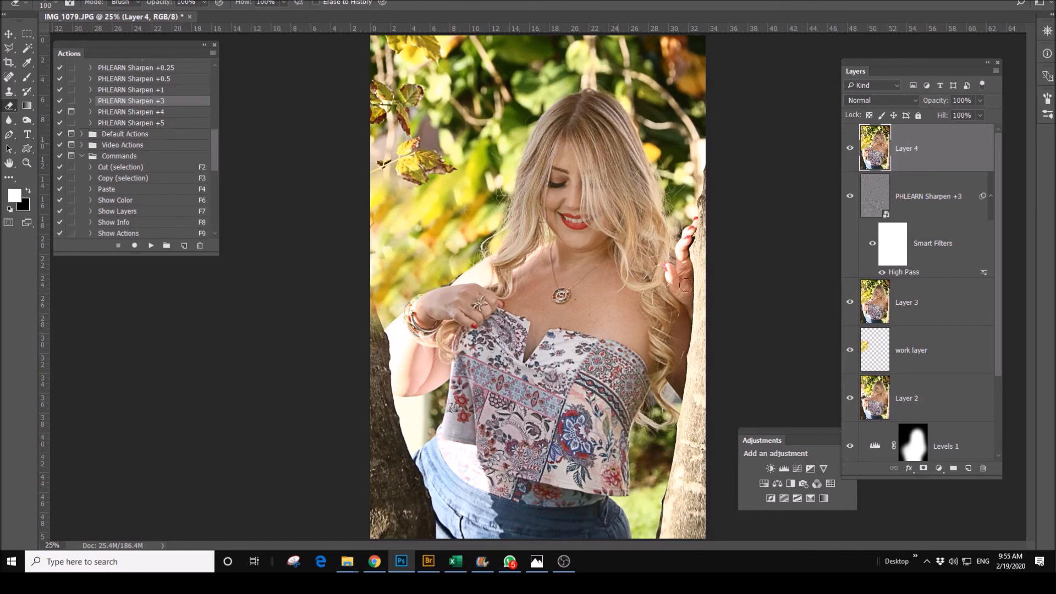